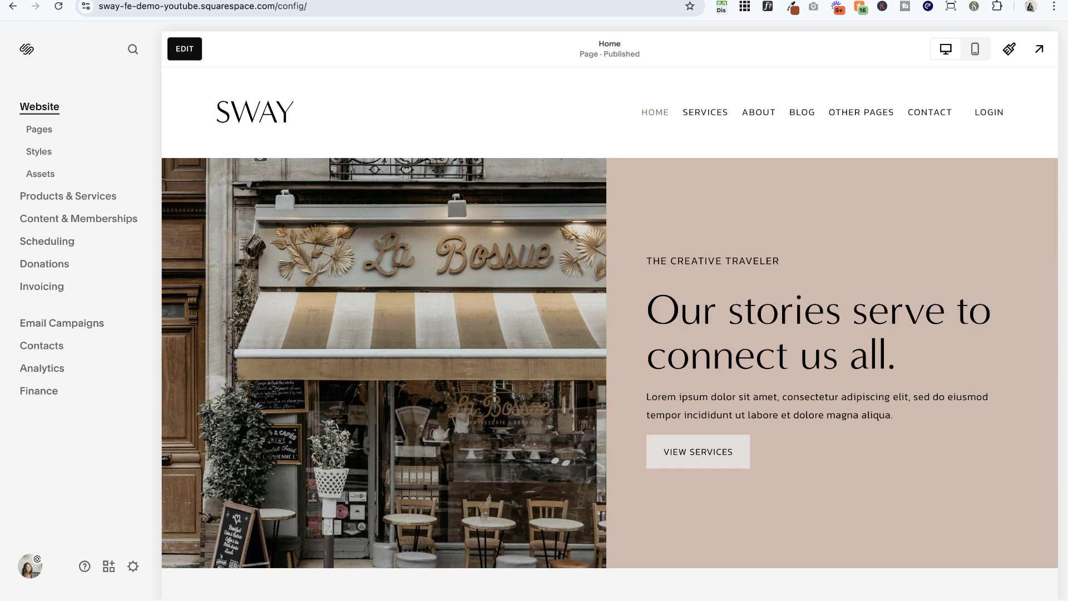
Search the dashboard for 'seo' and open the SEO Appearance report on missing metadata and alt text
{"action": "key", "text": "/"}
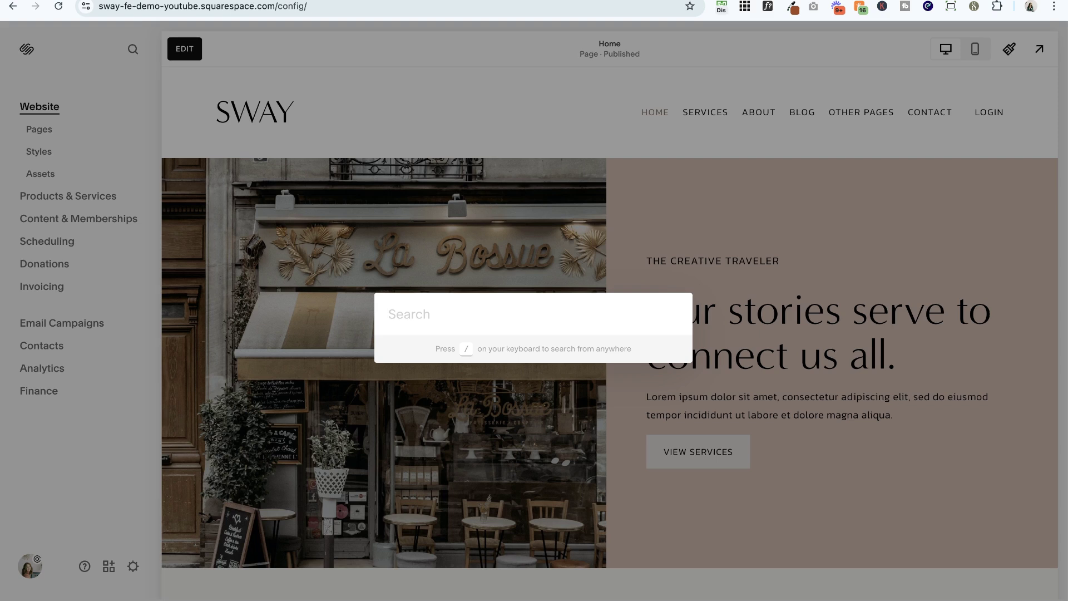
{"action": "type", "text": "seo"}
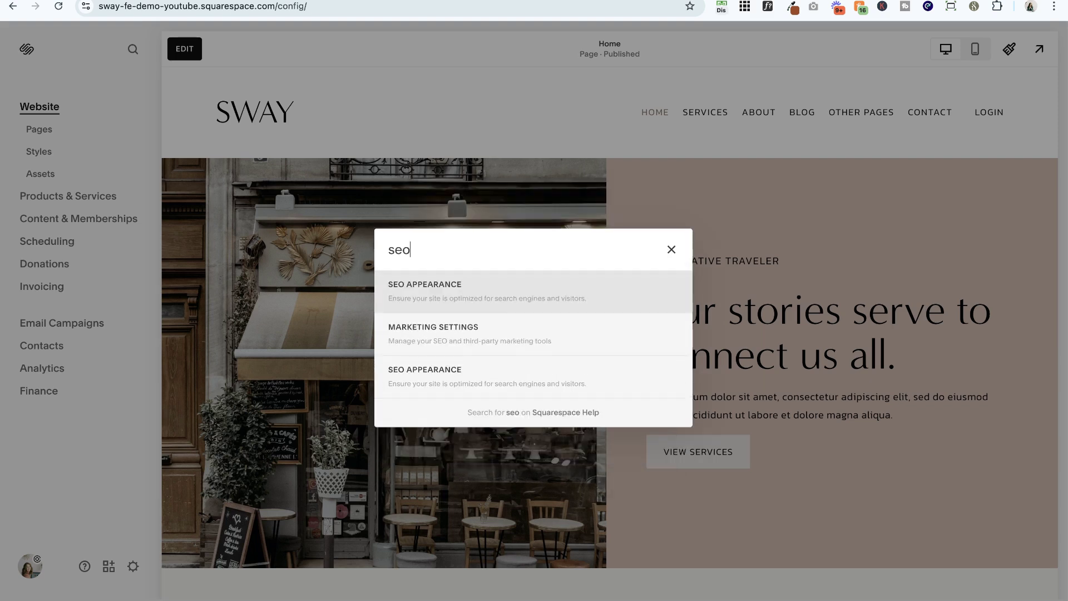
{"action": "left_click", "coordinate": [421, 298]}
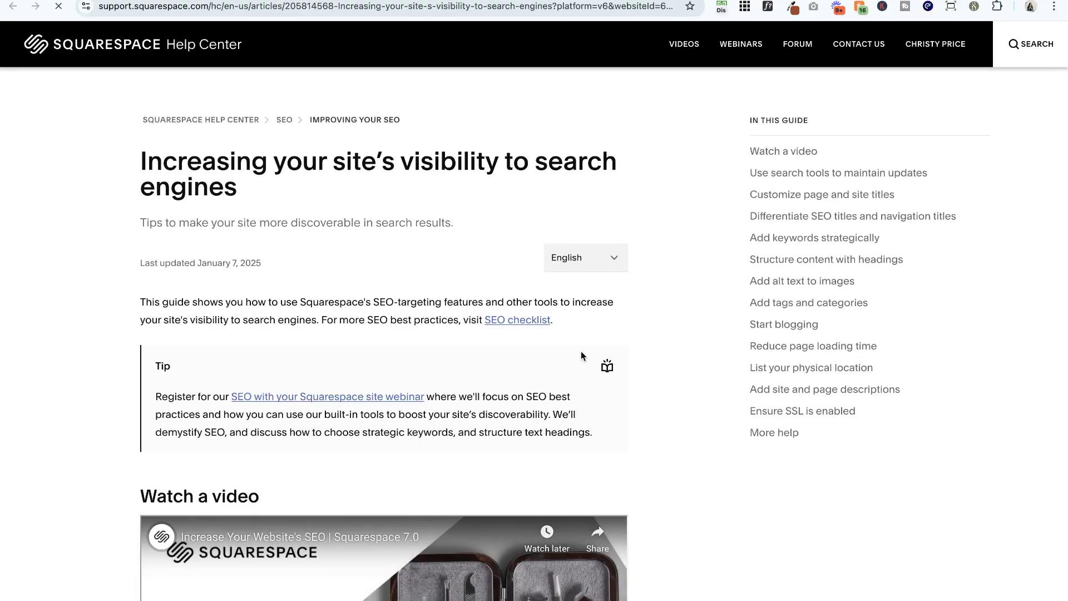
Scroll through the search-visibility help article down to its alt-text section
{"action": "scroll", "coordinate": [468, 345], "scroll_direction": "down", "scroll_amount": 1}
{"action": "scroll", "coordinate": [469, 349], "scroll_direction": "down", "scroll_amount": 15}
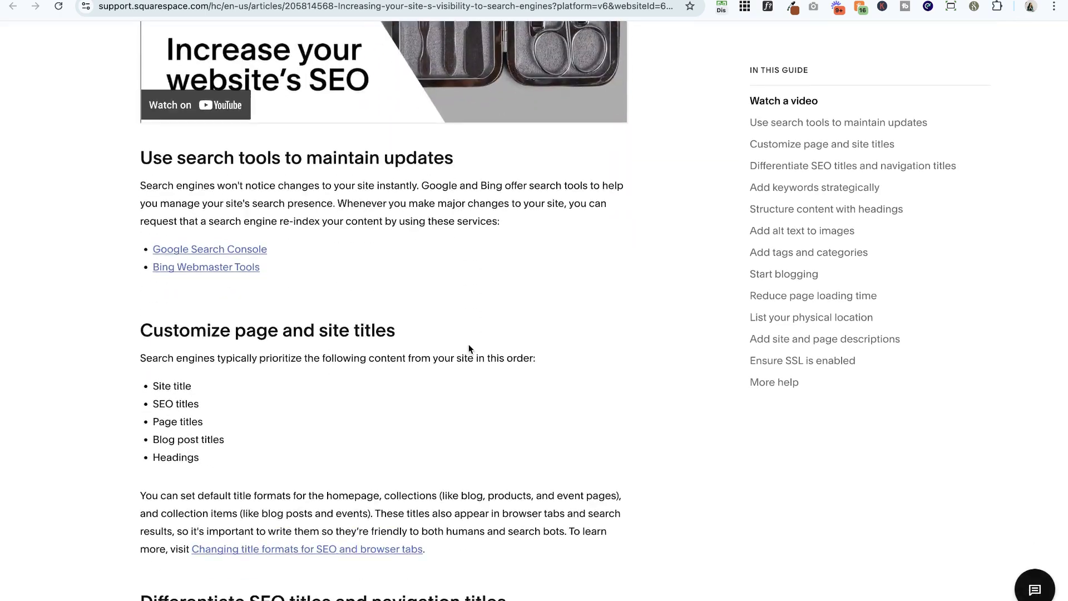
{"action": "scroll", "coordinate": [468, 345], "scroll_direction": "down", "scroll_amount": 9}
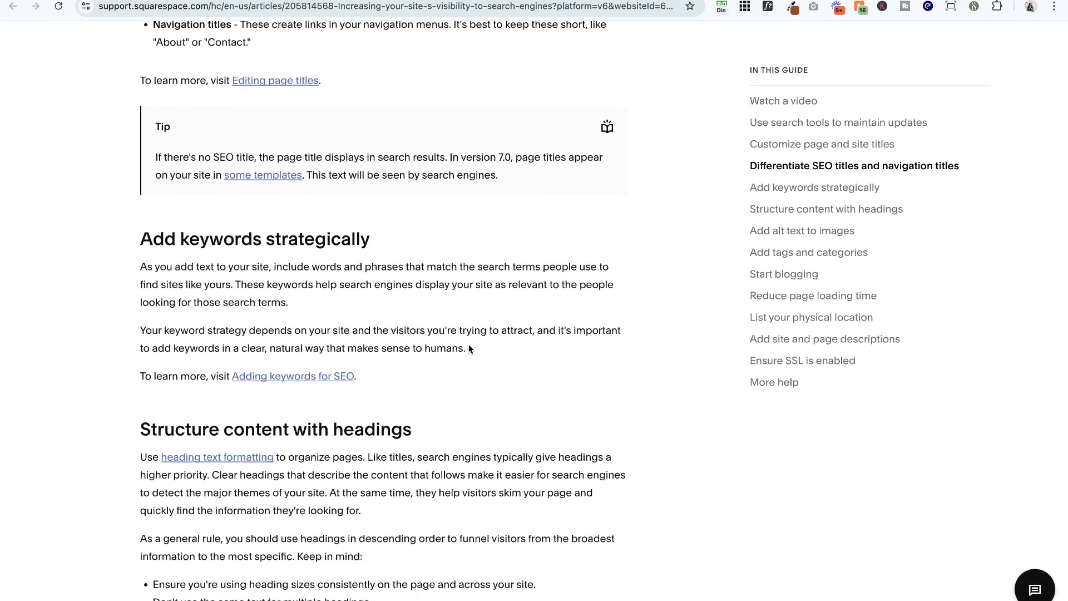
{"action": "scroll", "coordinate": [468, 348], "scroll_direction": "down", "scroll_amount": 7}
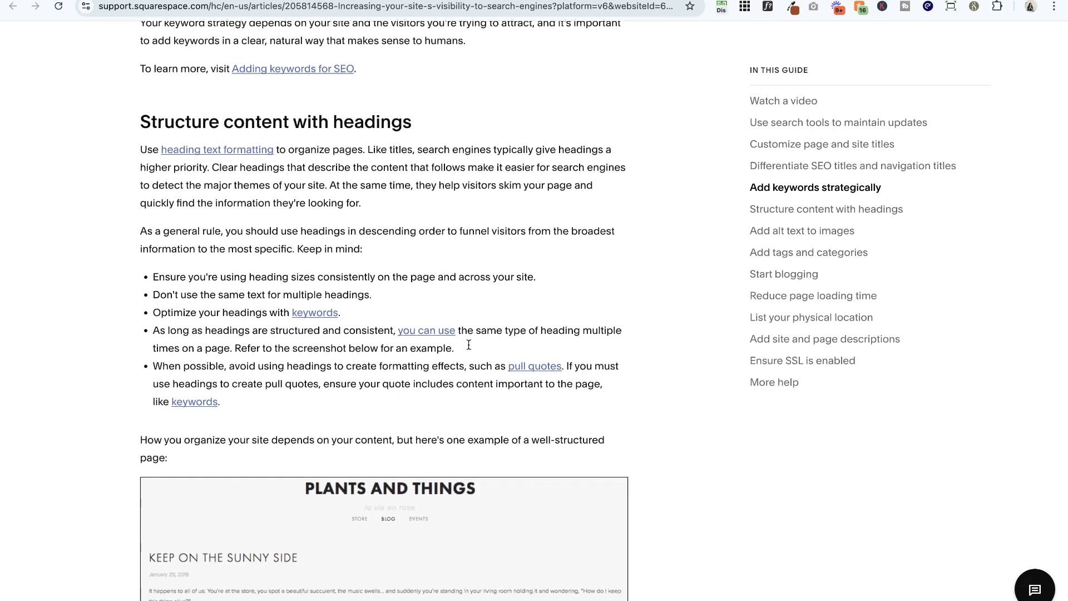
{"action": "scroll", "coordinate": [469, 349], "scroll_direction": "down", "scroll_amount": 6}
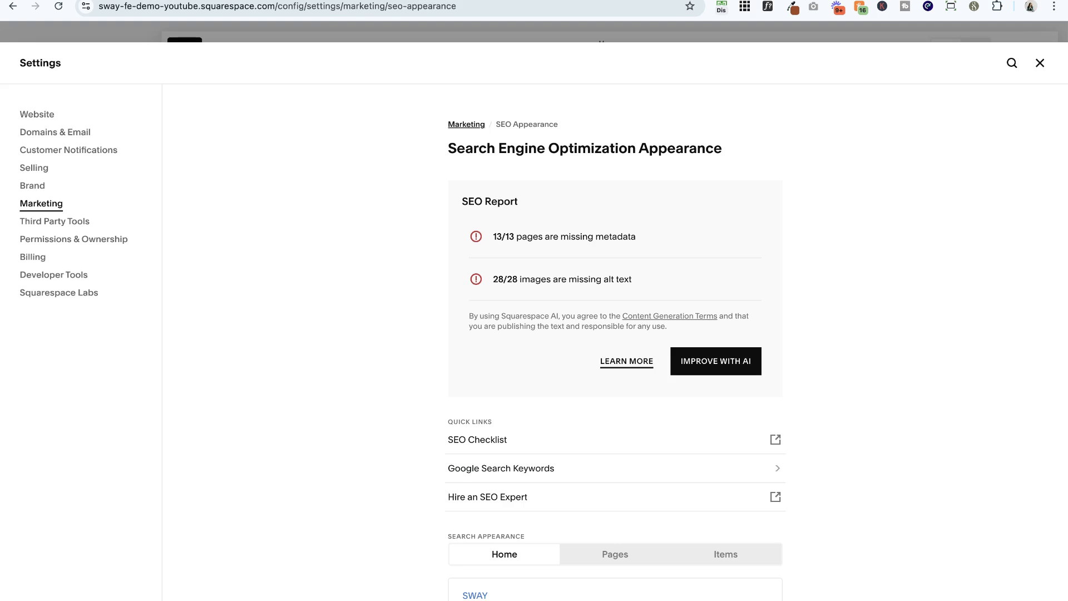
Generate AI SEO metadata for all pages and regenerate the Blog page's suggested title and description
{"action": "left_click", "coordinate": [733, 362]}
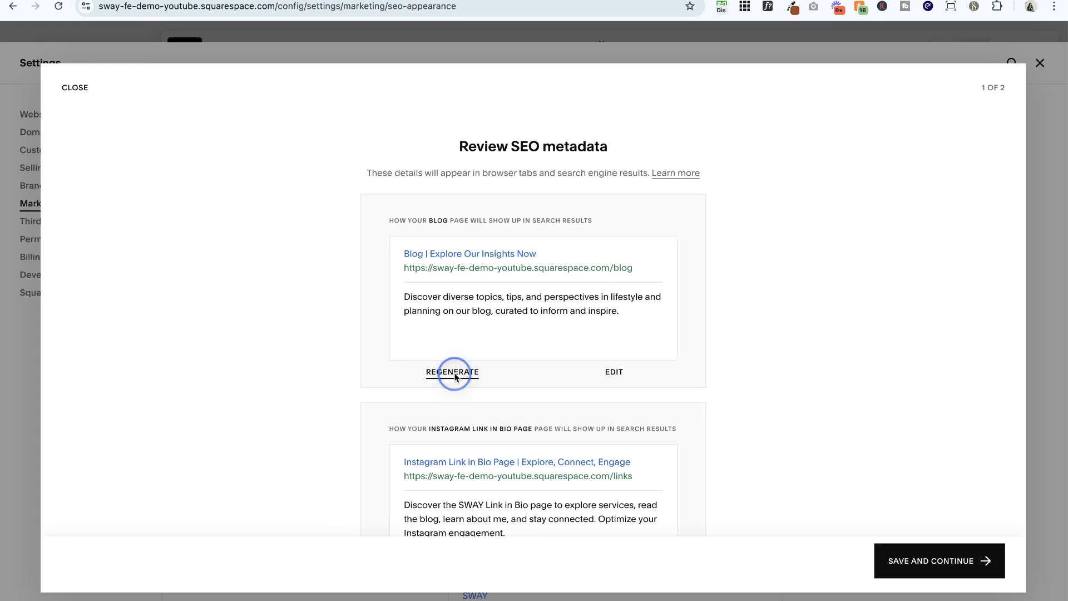
{"action": "left_click", "coordinate": [453, 373]}
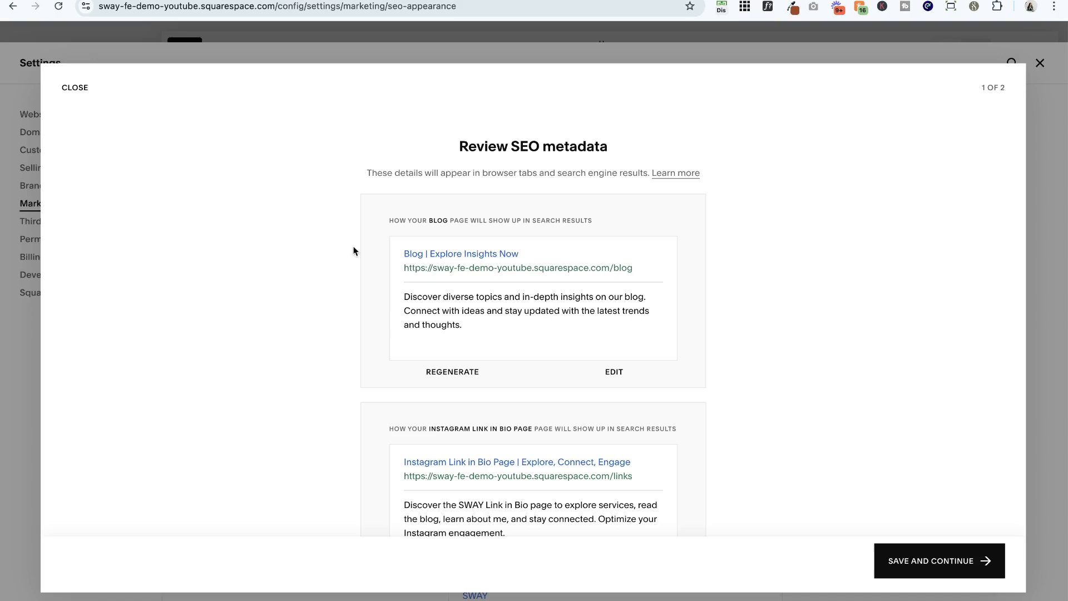
Replace 'Explore Insights Now' with 'The Creative Explorer' in the Blog SEO title and save
{"action": "left_click", "coordinate": [614, 372]}
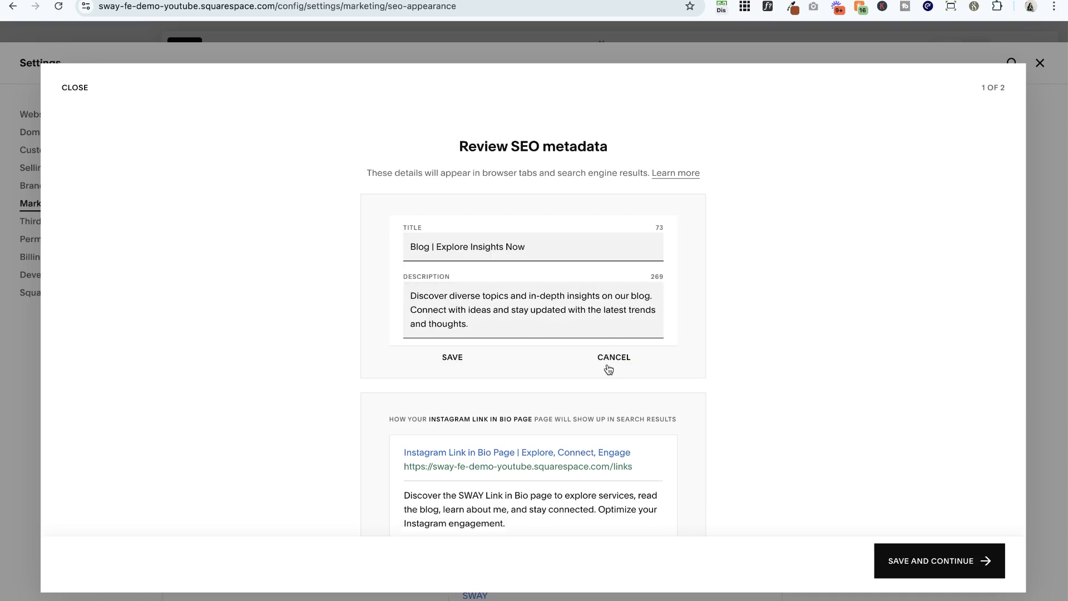
{"action": "left_click", "coordinate": [437, 247]}
{"action": "left_click_drag", "start_coordinate": [436, 248], "coordinate": [568, 244]}
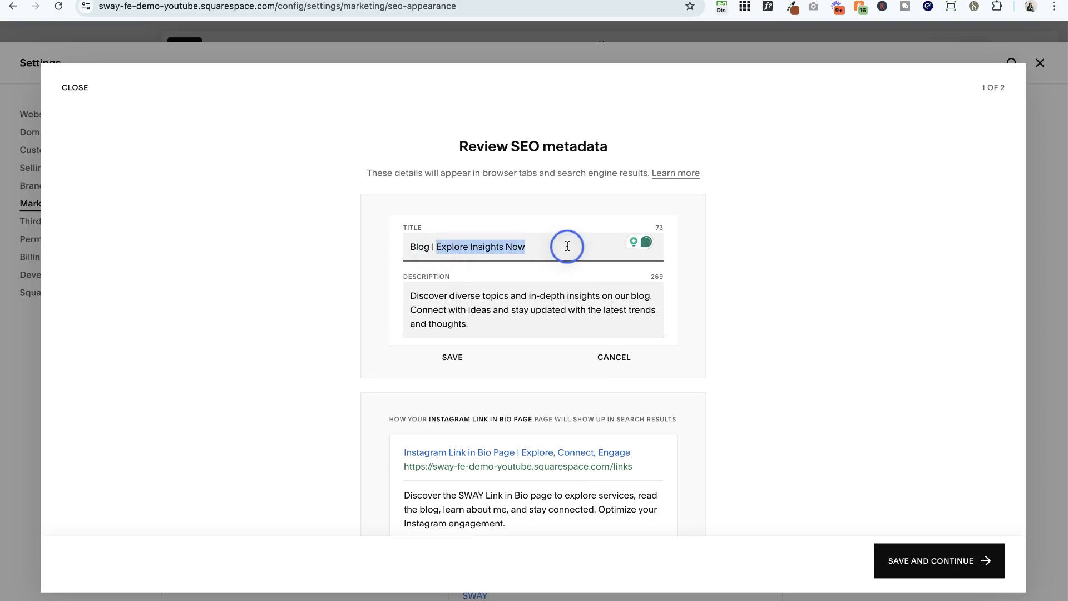
{"action": "type", "text": "The Crea"}
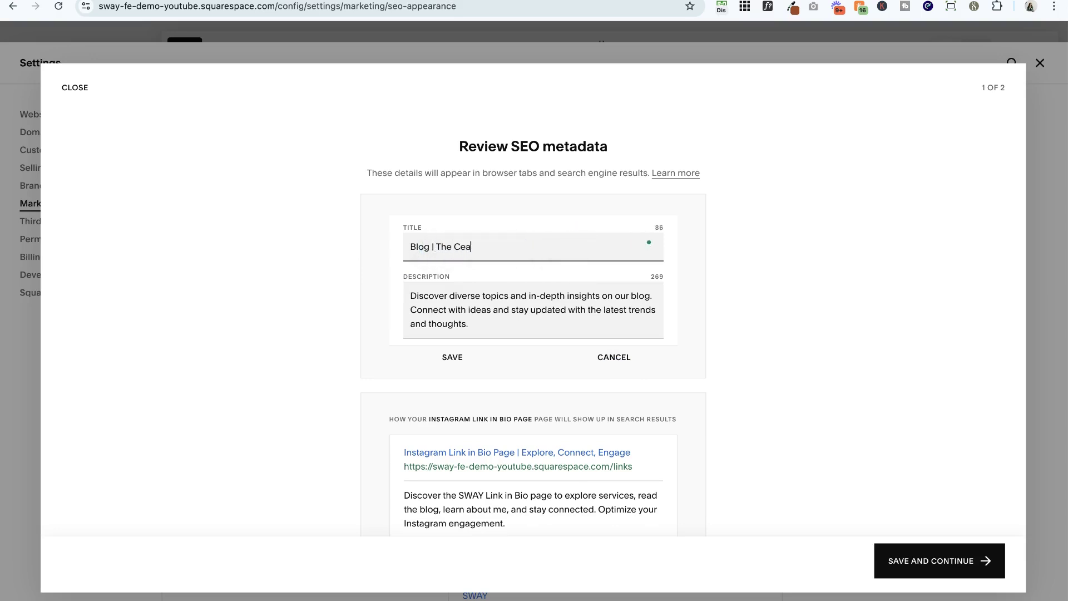
{"action": "type", "text": "tive Explorer"}
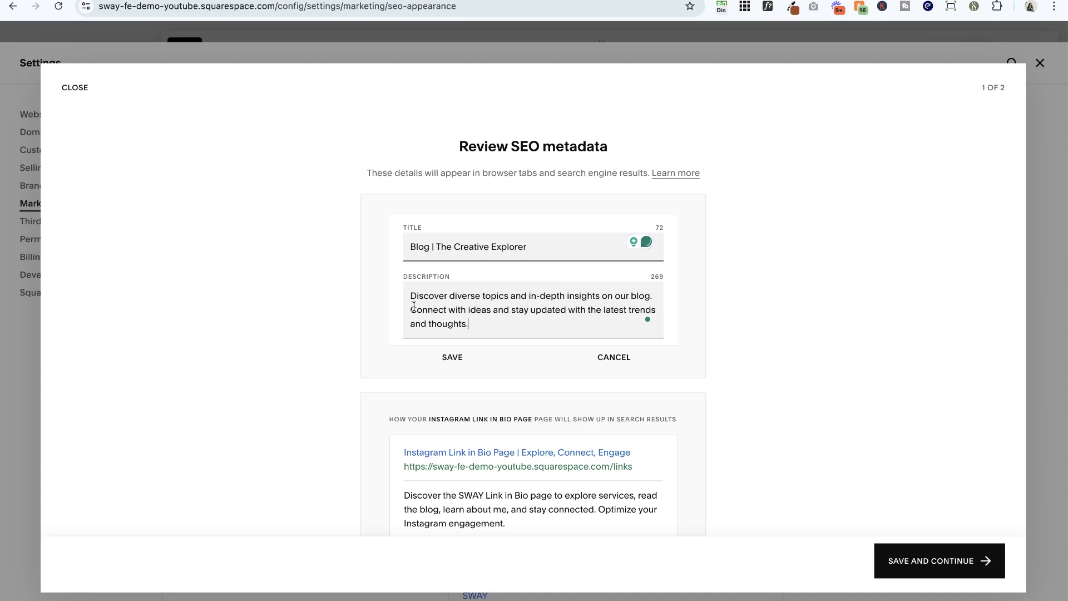
{"action": "left_click", "coordinate": [453, 358]}
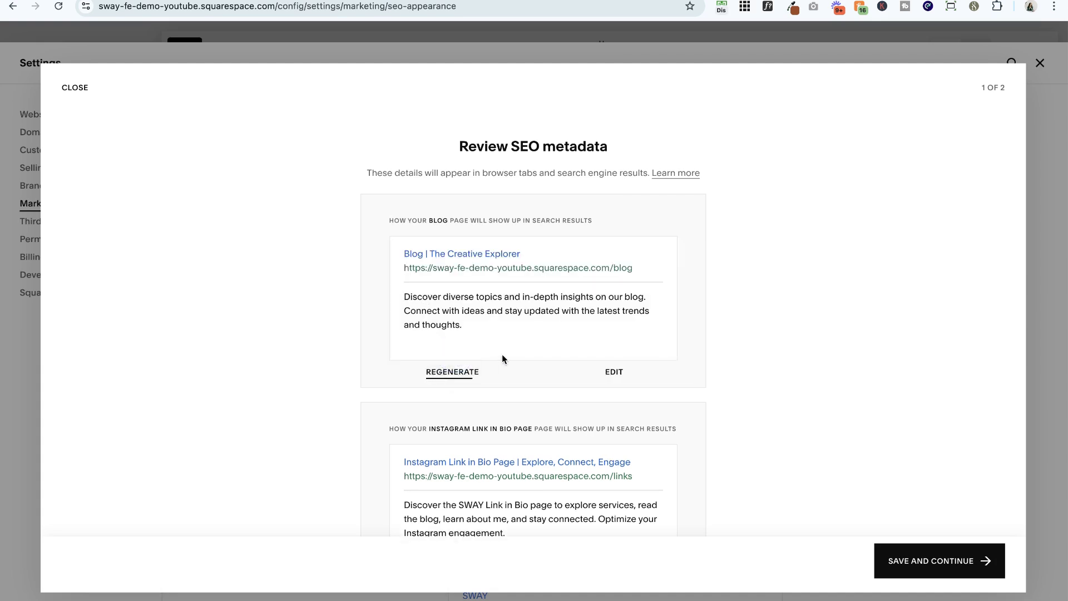
Scroll the metadata review to inspect the Other Pages and Home cards' suggested titles and descriptions
{"action": "scroll", "coordinate": [502, 359], "scroll_direction": "down", "scroll_amount": 2}
{"action": "scroll", "coordinate": [502, 359], "scroll_direction": "down", "scroll_amount": 5}
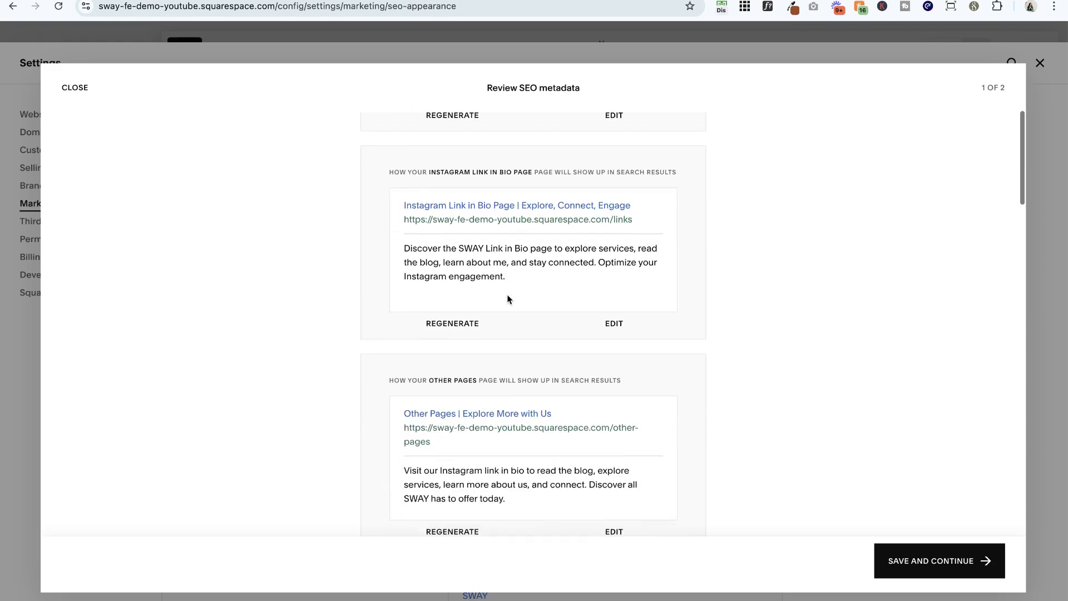
{"action": "scroll", "coordinate": [508, 299], "scroll_direction": "down", "scroll_amount": 12}
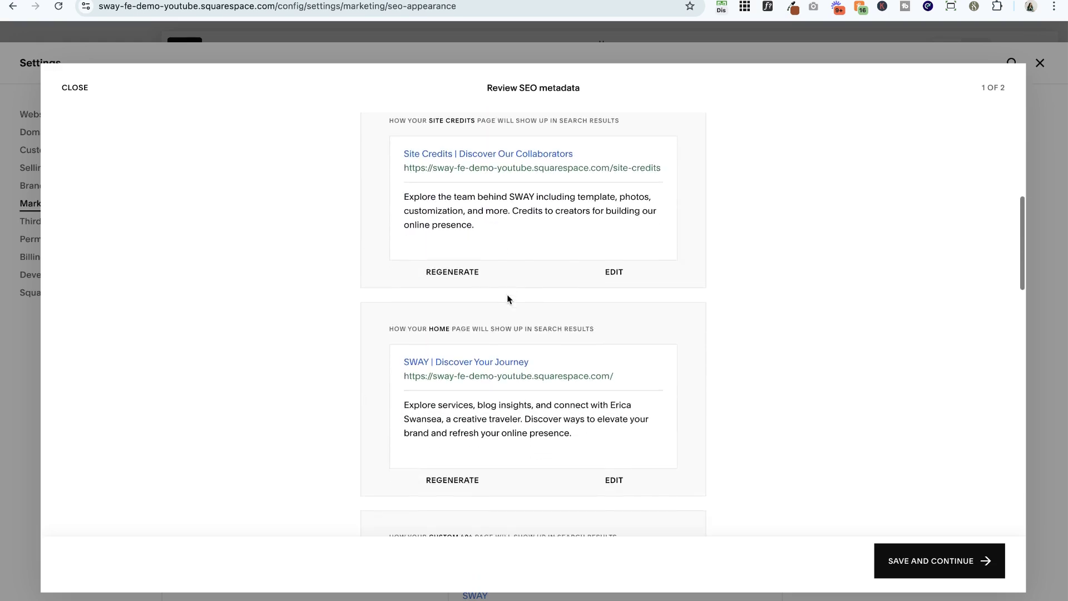
{"action": "scroll", "coordinate": [508, 299], "scroll_direction": "up", "scroll_amount": 15}
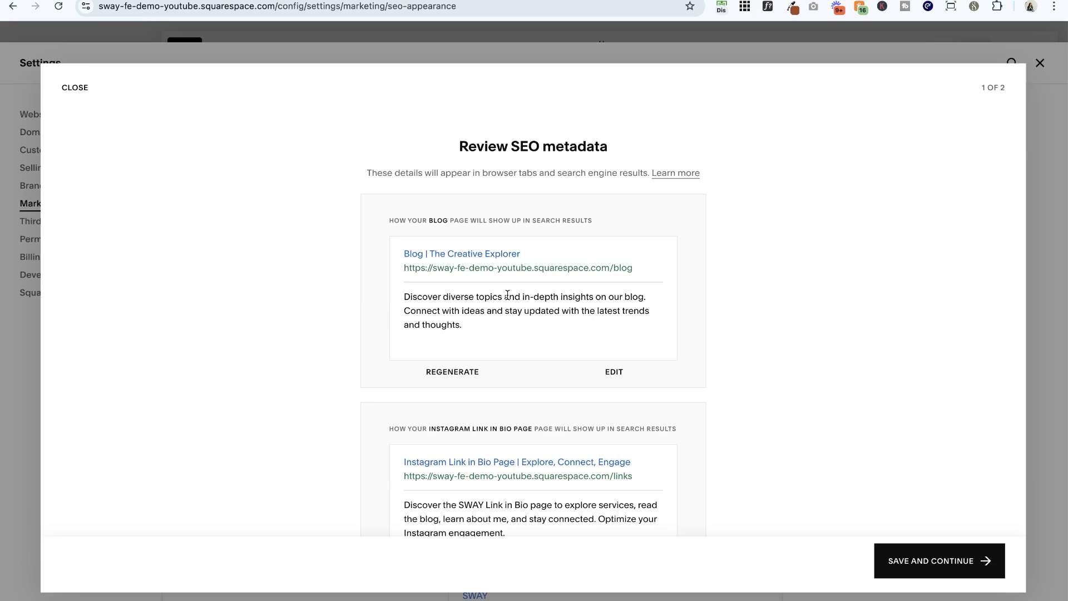
{"action": "scroll", "coordinate": [462, 283], "scroll_direction": "down", "scroll_amount": 3}
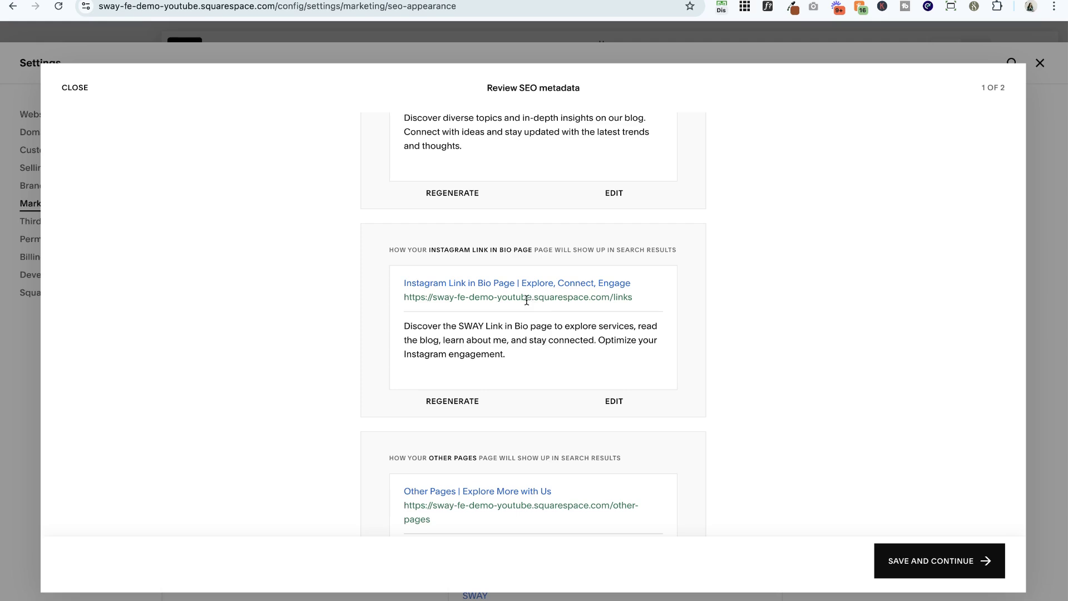
{"action": "scroll", "coordinate": [527, 301], "scroll_direction": "down", "scroll_amount": 6}
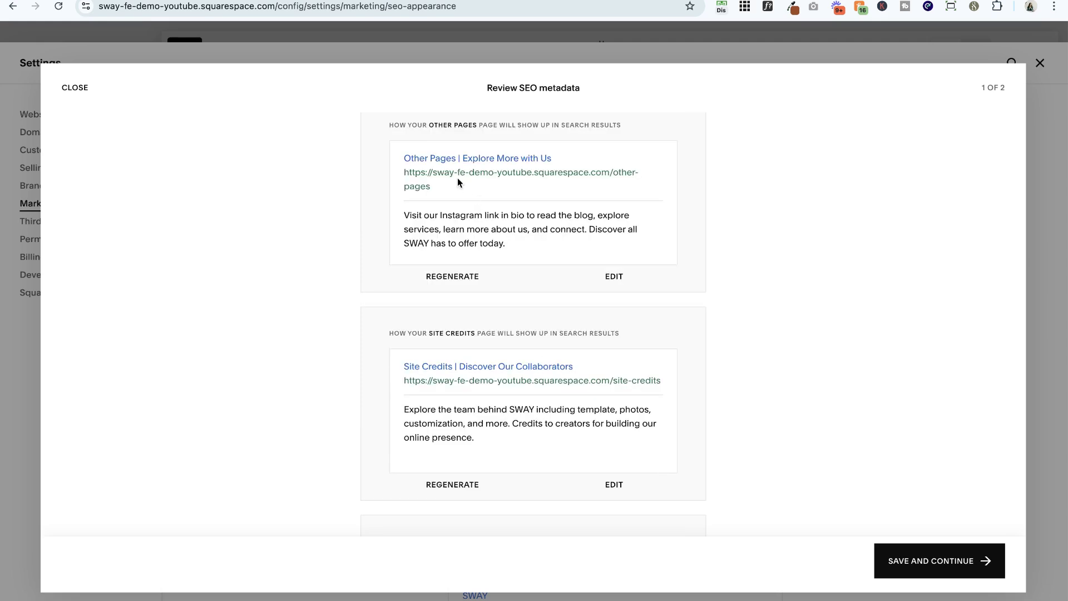
{"action": "scroll", "coordinate": [461, 183], "scroll_direction": "up", "scroll_amount": 1}
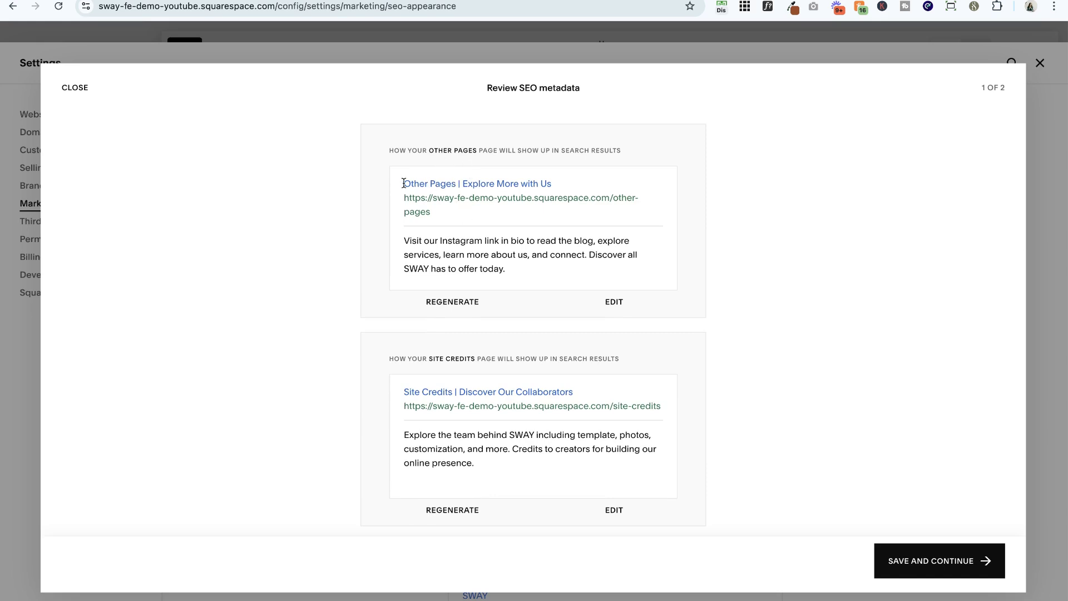
{"action": "left_click_drag", "start_coordinate": [402, 182], "coordinate": [573, 271]}
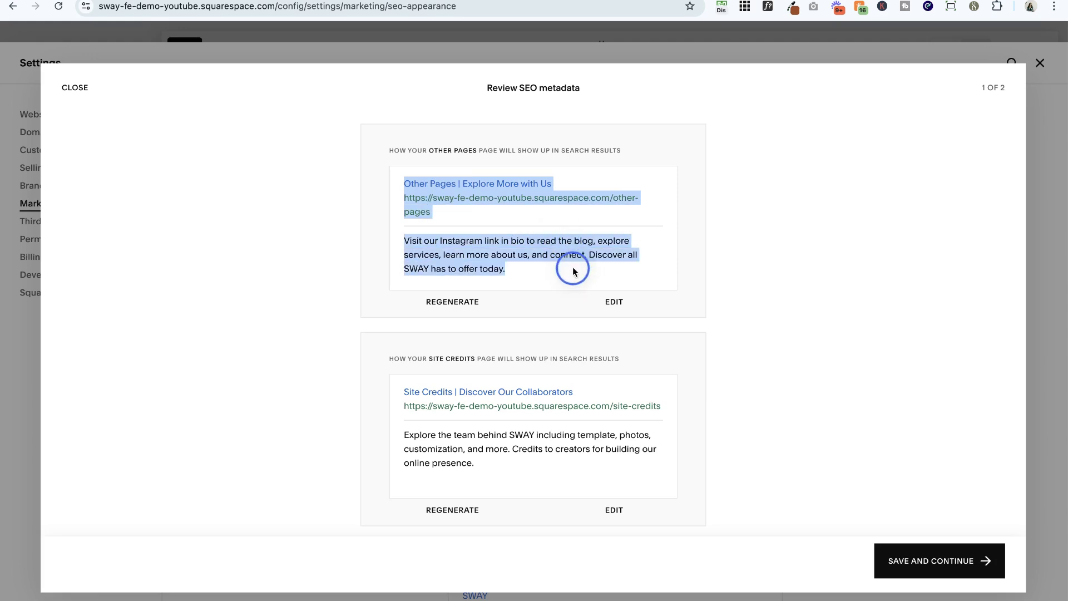
{"action": "left_click", "coordinate": [541, 273]}
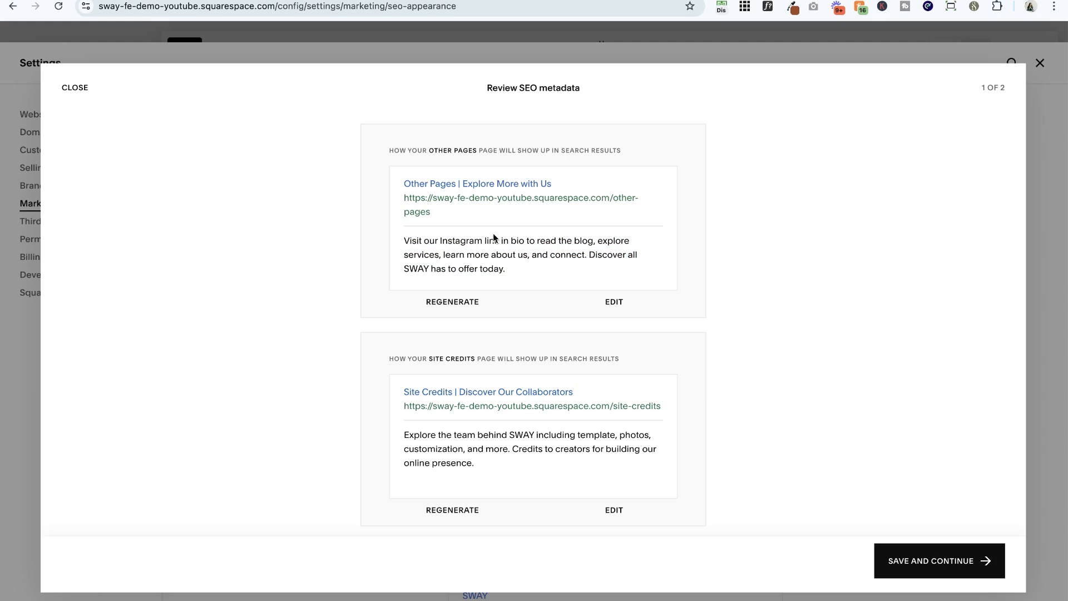
{"action": "scroll", "coordinate": [493, 238], "scroll_direction": "down", "scroll_amount": 8}
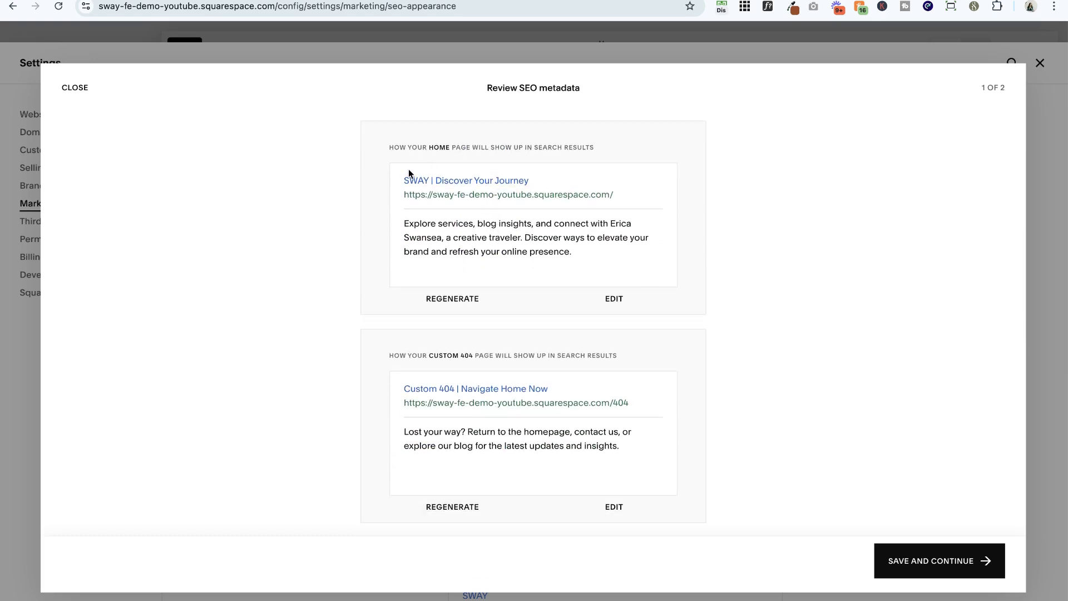
{"action": "left_click_drag", "start_coordinate": [384, 146], "coordinate": [616, 149]}
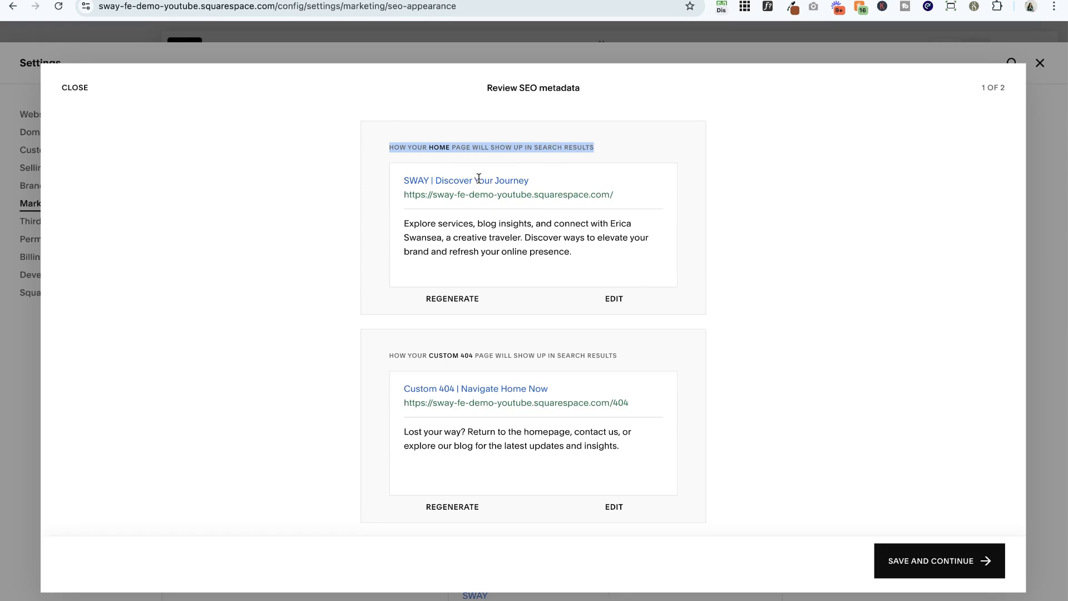
Open the Home card and keep its suggested title and description unchanged
{"action": "left_click", "coordinate": [624, 304]}
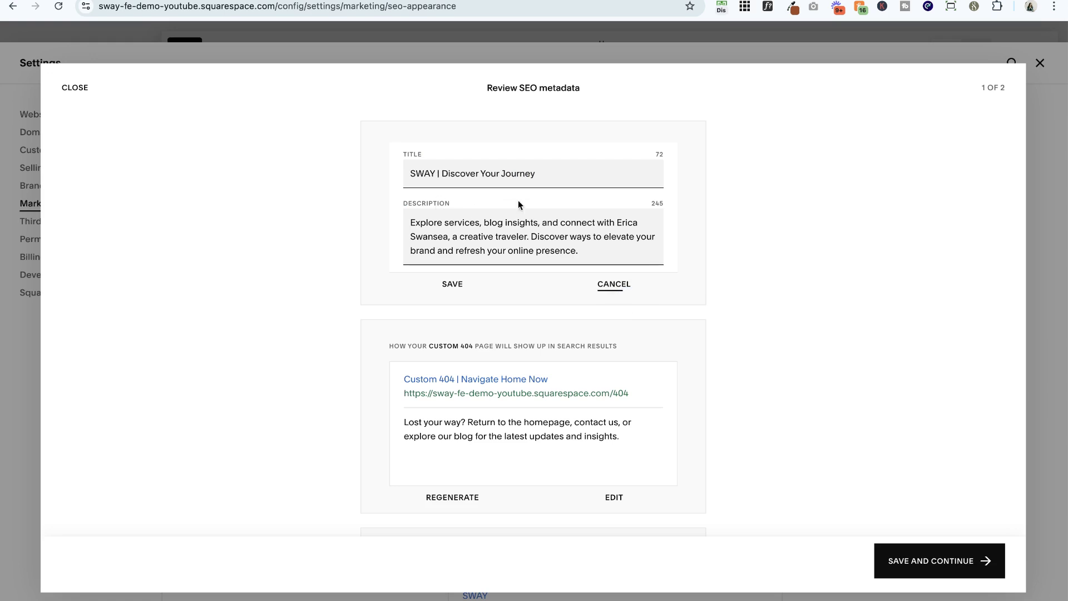
{"action": "scroll", "coordinate": [566, 274], "scroll_direction": "down", "scroll_amount": 2}
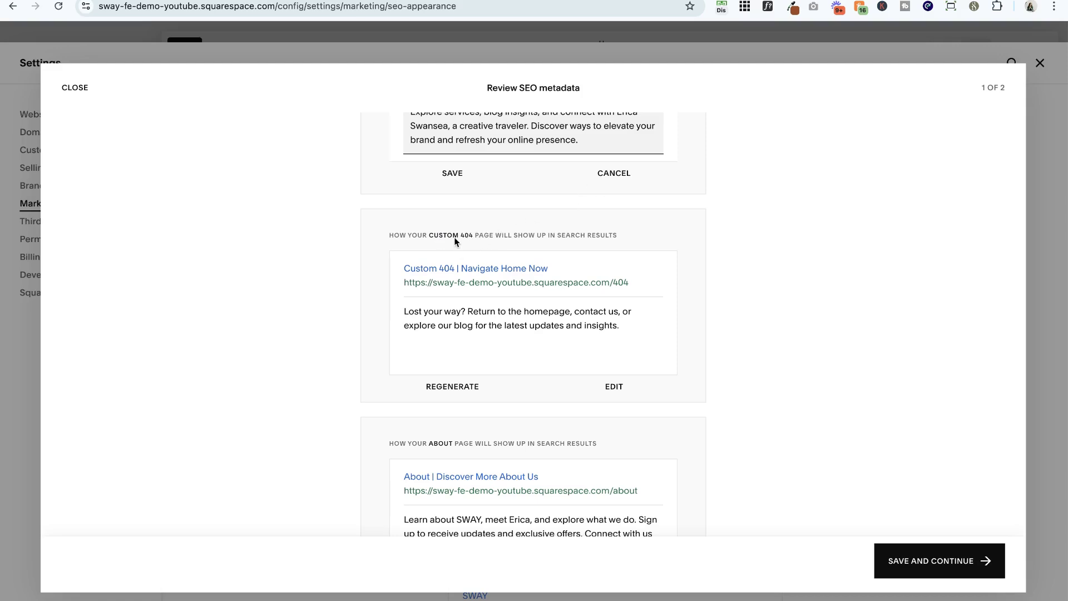
{"action": "left_click", "coordinate": [450, 176]}
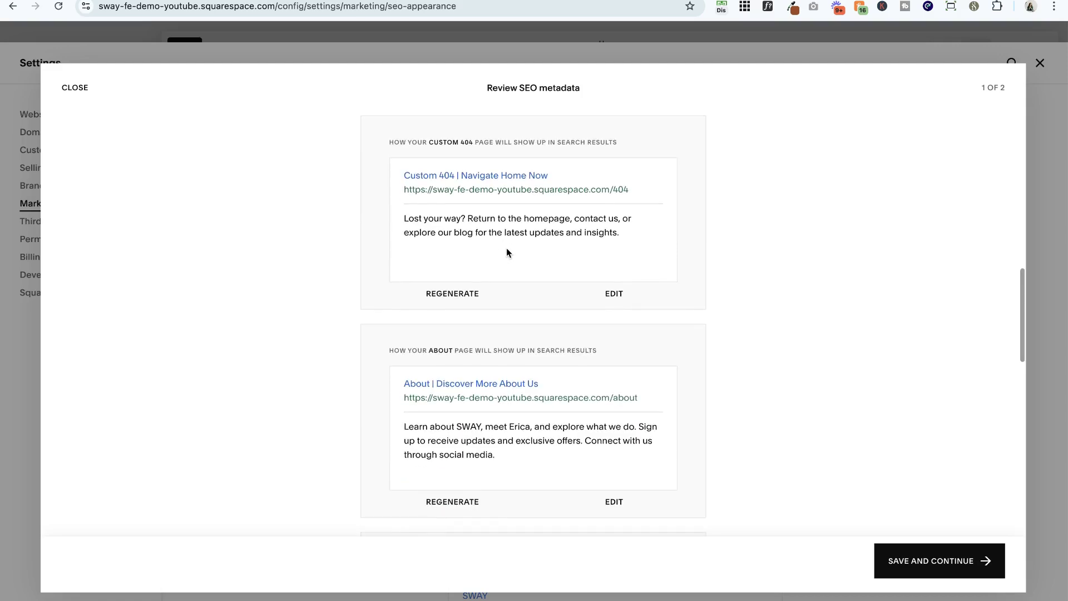
Review the remaining pages' suggested metadata down to Services and Coming Soon
{"action": "scroll", "coordinate": [506, 249], "scroll_direction": "down", "scroll_amount": 1}
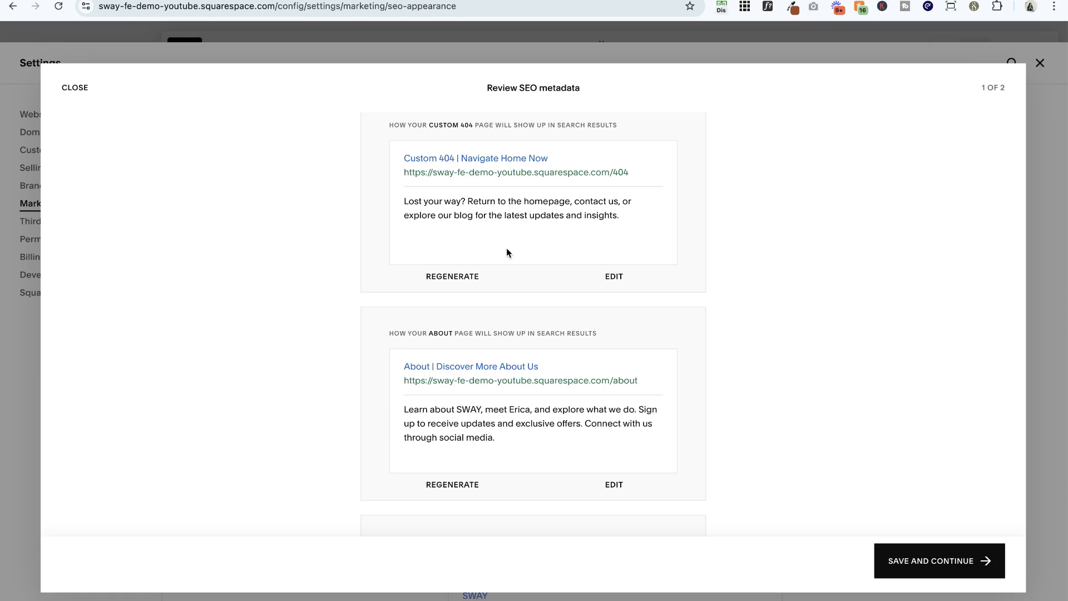
{"action": "scroll", "coordinate": [506, 248], "scroll_direction": "down", "scroll_amount": 2}
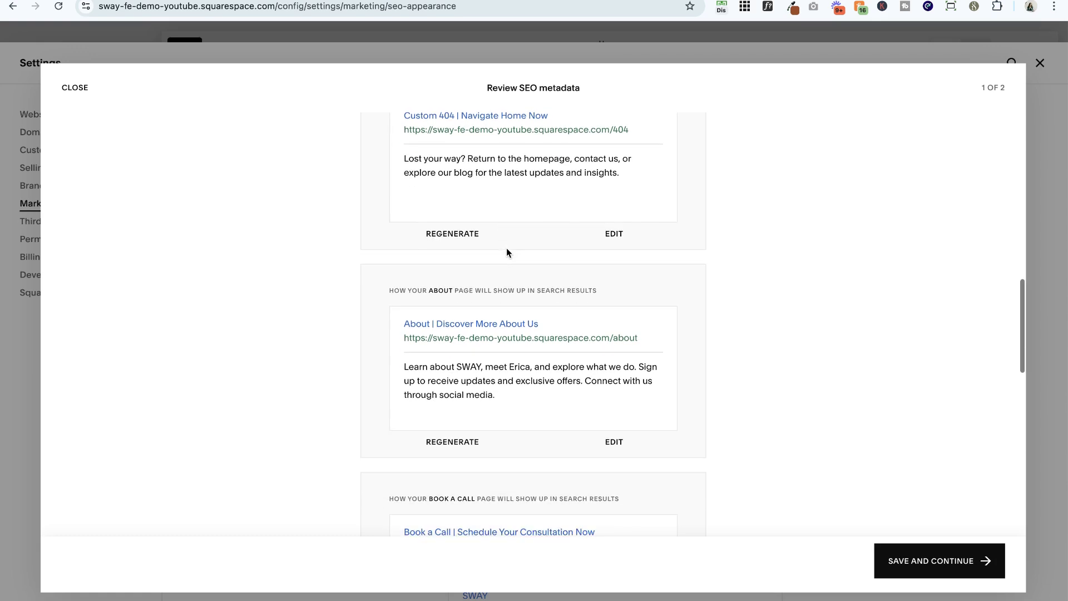
{"action": "scroll", "coordinate": [506, 248], "scroll_direction": "down", "scroll_amount": 3}
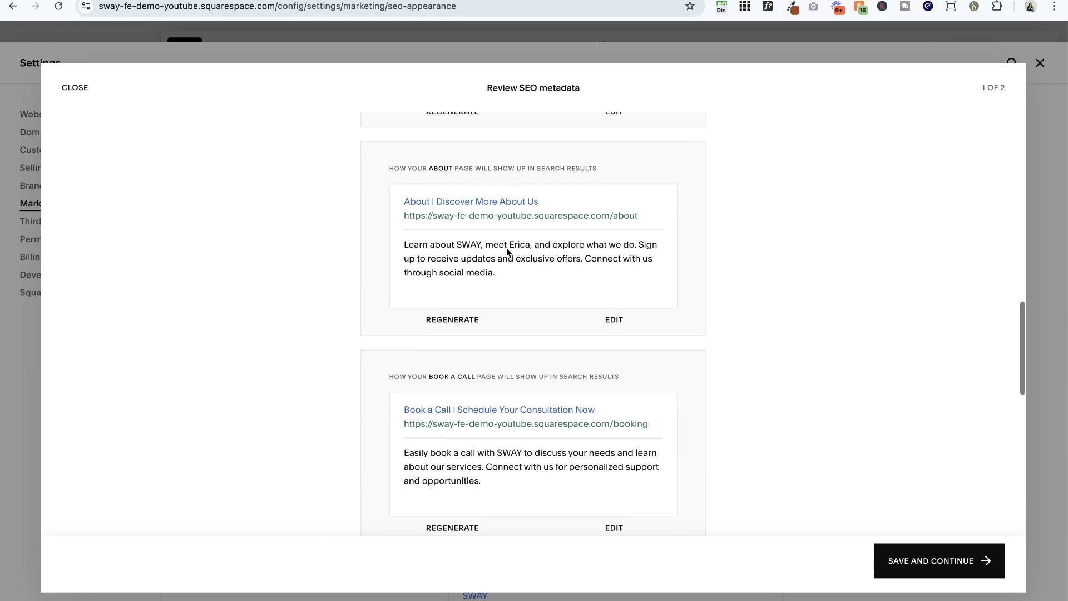
{"action": "scroll", "coordinate": [506, 248], "scroll_direction": "down", "scroll_amount": 7}
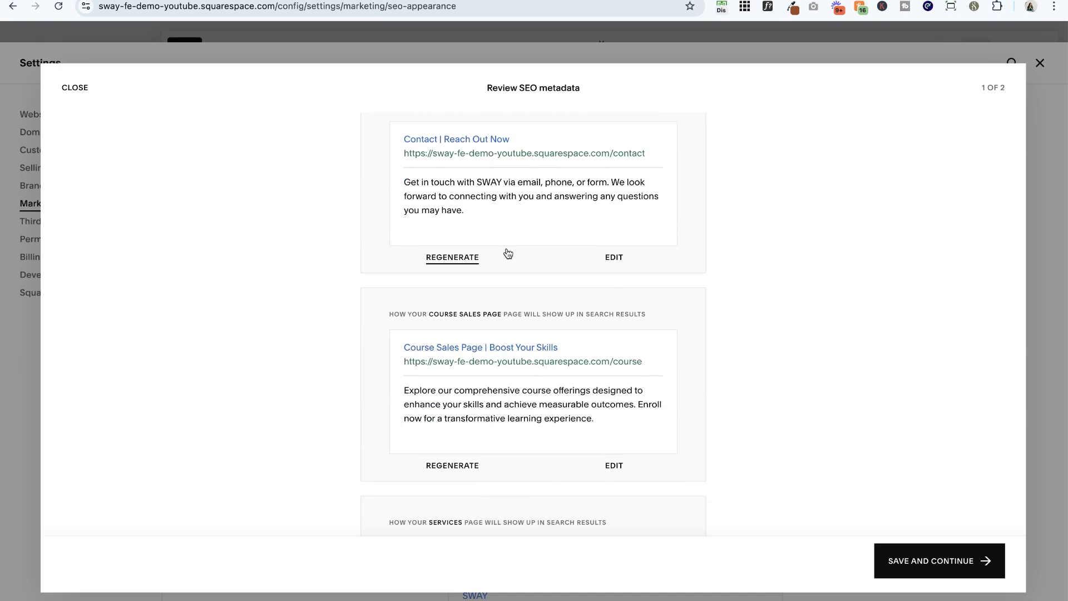
{"action": "scroll", "coordinate": [507, 253], "scroll_direction": "down", "scroll_amount": 7}
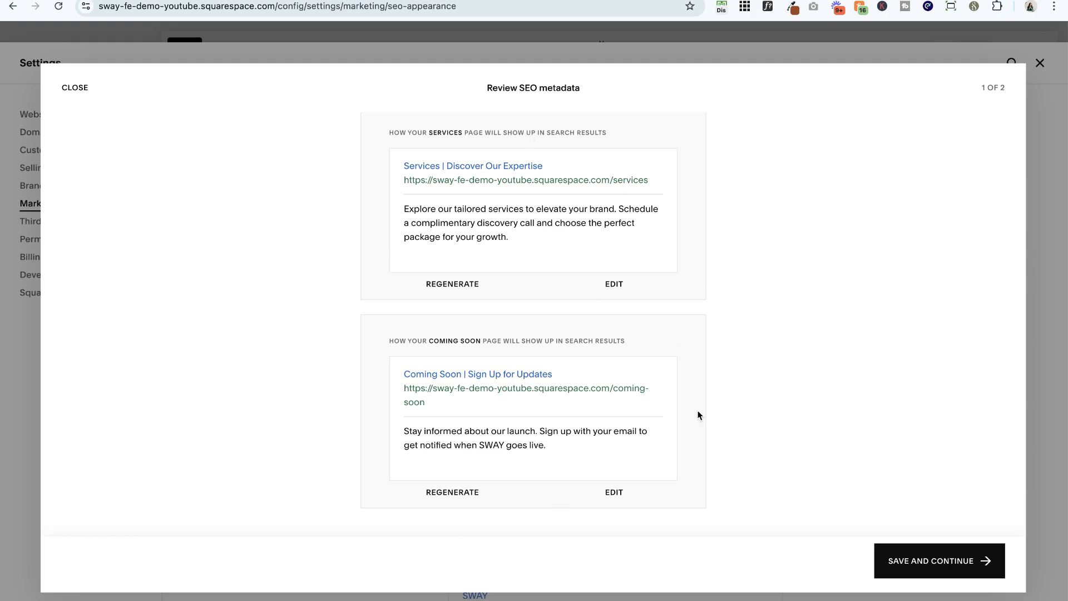
Continue to Review Alt Text and scroll through the AI-generated image descriptions
{"action": "scroll", "coordinate": [817, 334], "scroll_direction": "up", "scroll_amount": 1}
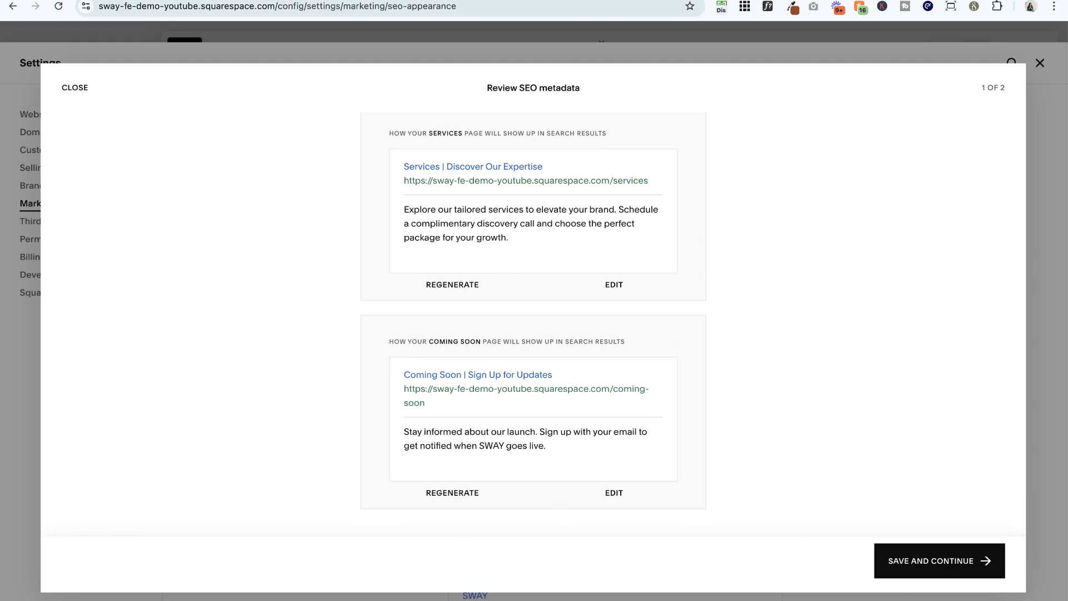
{"action": "left_click", "coordinate": [923, 562]}
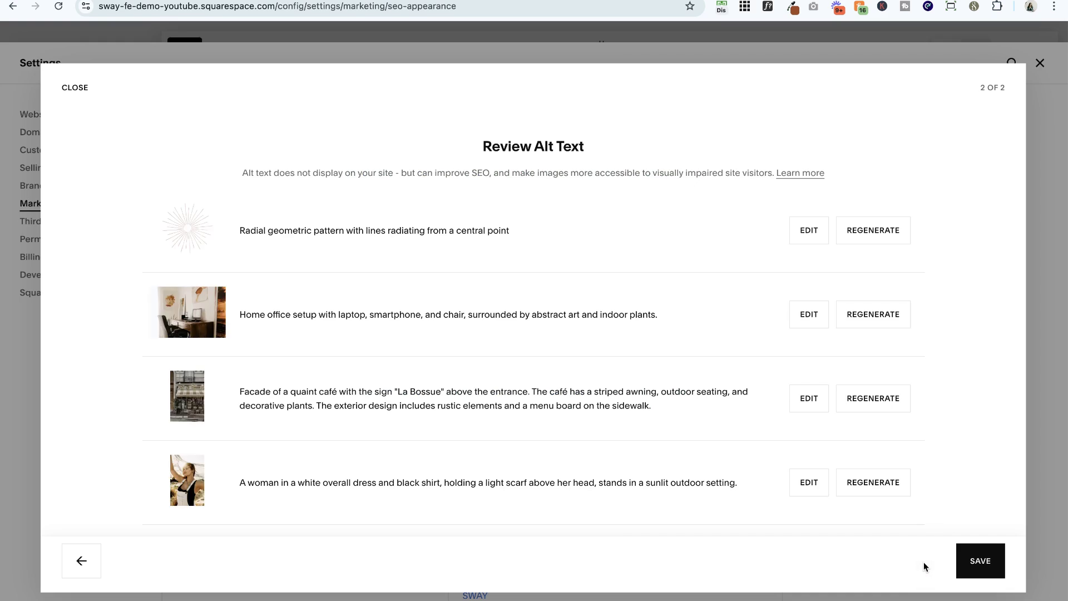
{"action": "scroll", "coordinate": [361, 303], "scroll_direction": "down", "scroll_amount": 2}
{"action": "scroll", "coordinate": [360, 303], "scroll_direction": "up", "scroll_amount": 2}
{"action": "scroll", "coordinate": [367, 302], "scroll_direction": "down", "scroll_amount": 3}
{"action": "scroll", "coordinate": [370, 301], "scroll_direction": "down", "scroll_amount": 15}
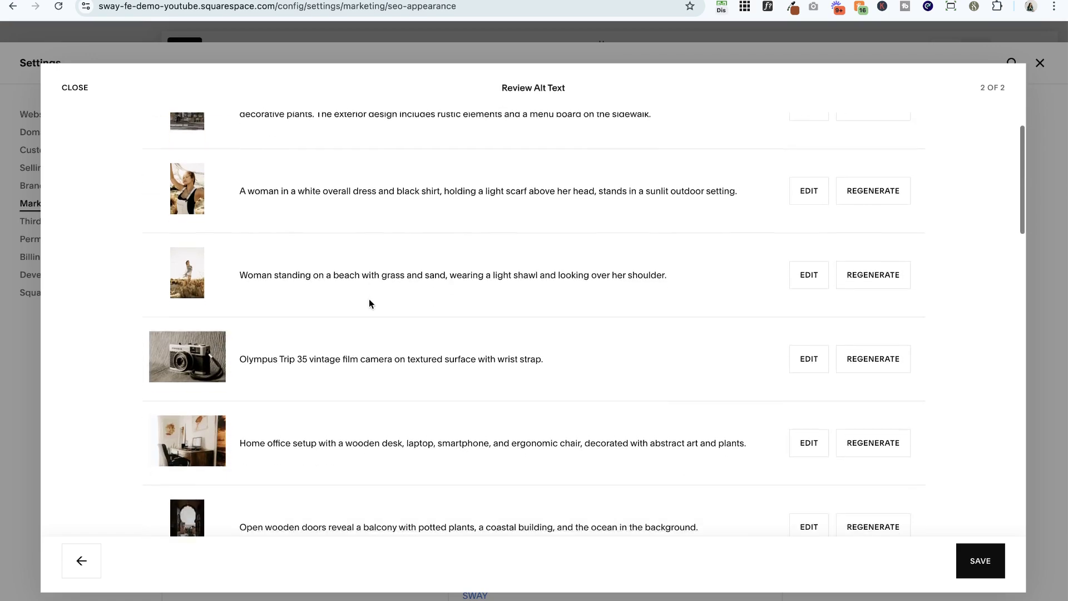
{"action": "scroll", "coordinate": [369, 303], "scroll_direction": "down", "scroll_amount": 12}
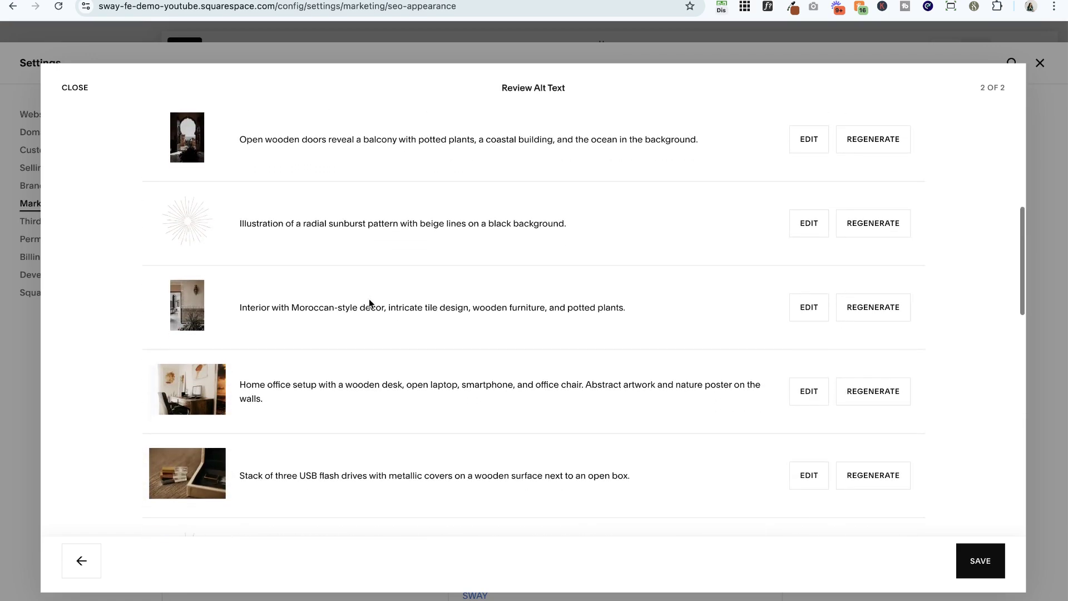
{"action": "scroll", "coordinate": [369, 303], "scroll_direction": "down", "scroll_amount": 15}
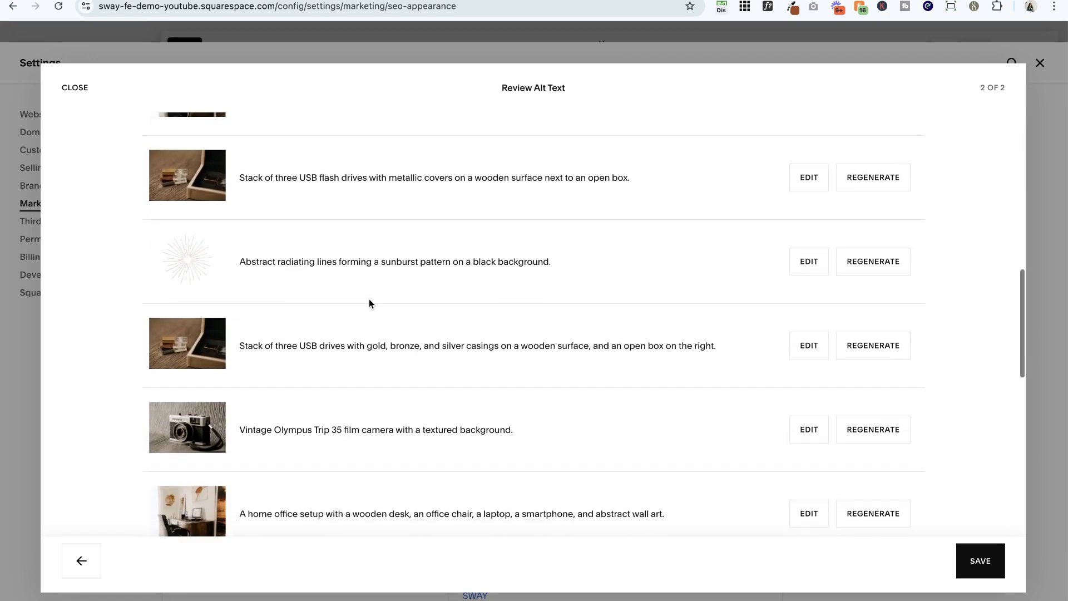
{"action": "scroll", "coordinate": [370, 300], "scroll_direction": "down", "scroll_amount": 20}
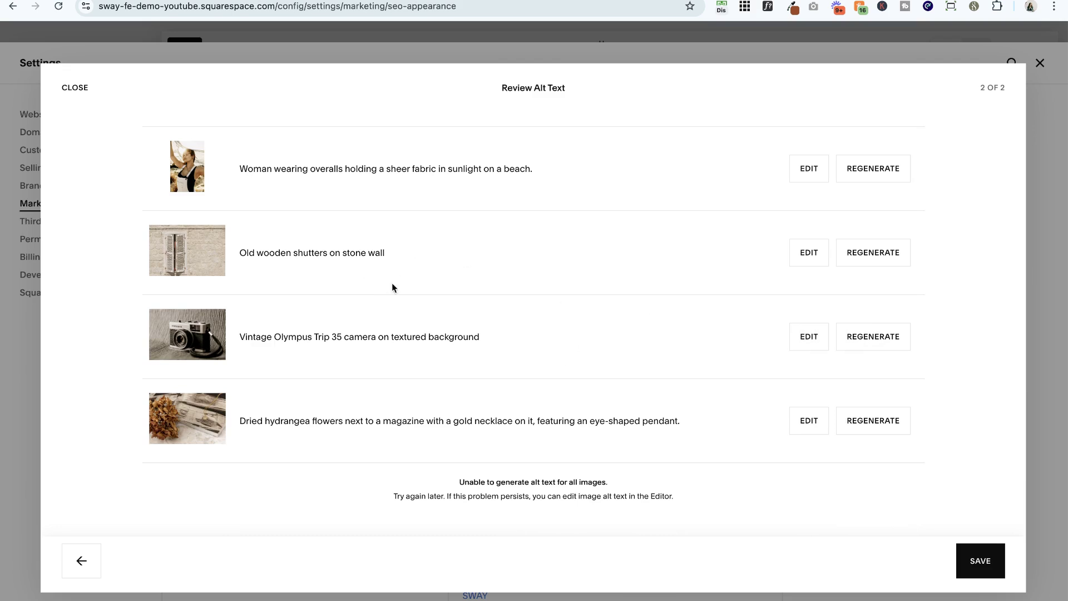
Save all metadata and alt text recommendations and return to the site editor
{"action": "left_click", "coordinate": [975, 570]}
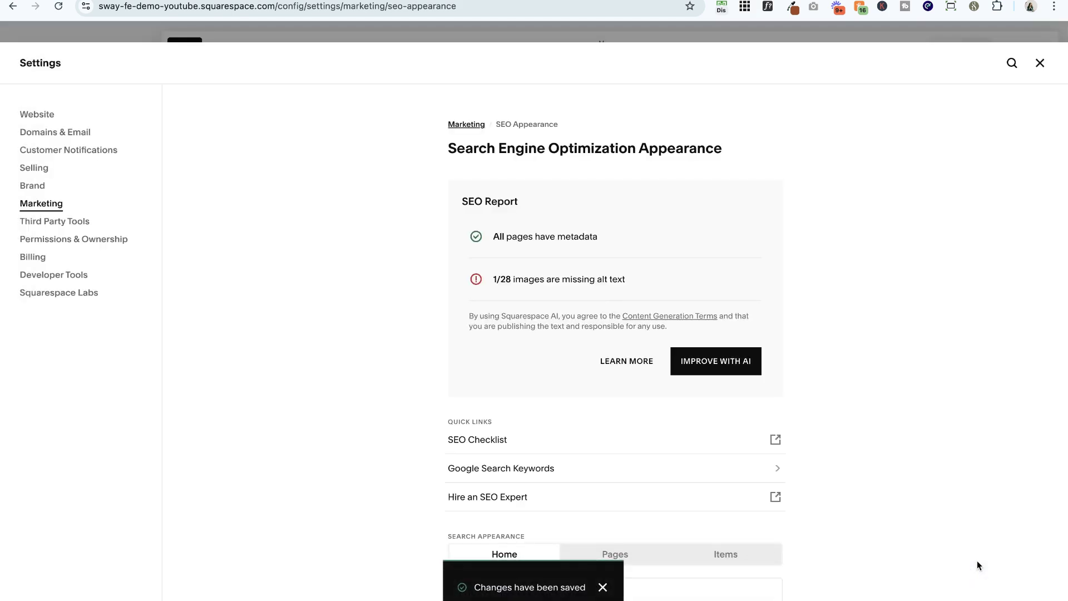
{"action": "left_click", "coordinate": [36, 114]}
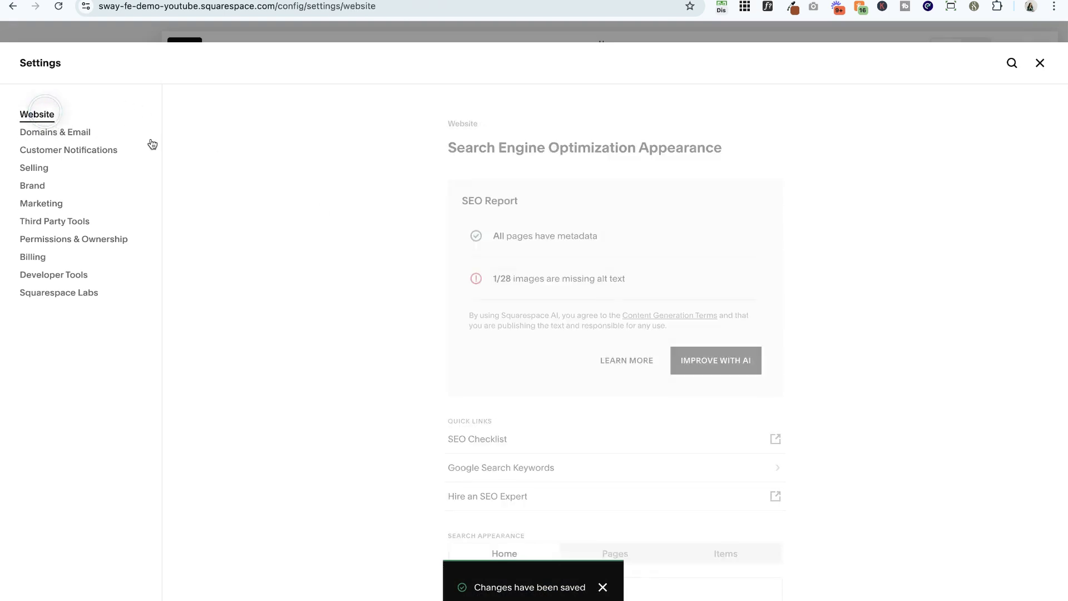
{"action": "left_click", "coordinate": [1040, 63]}
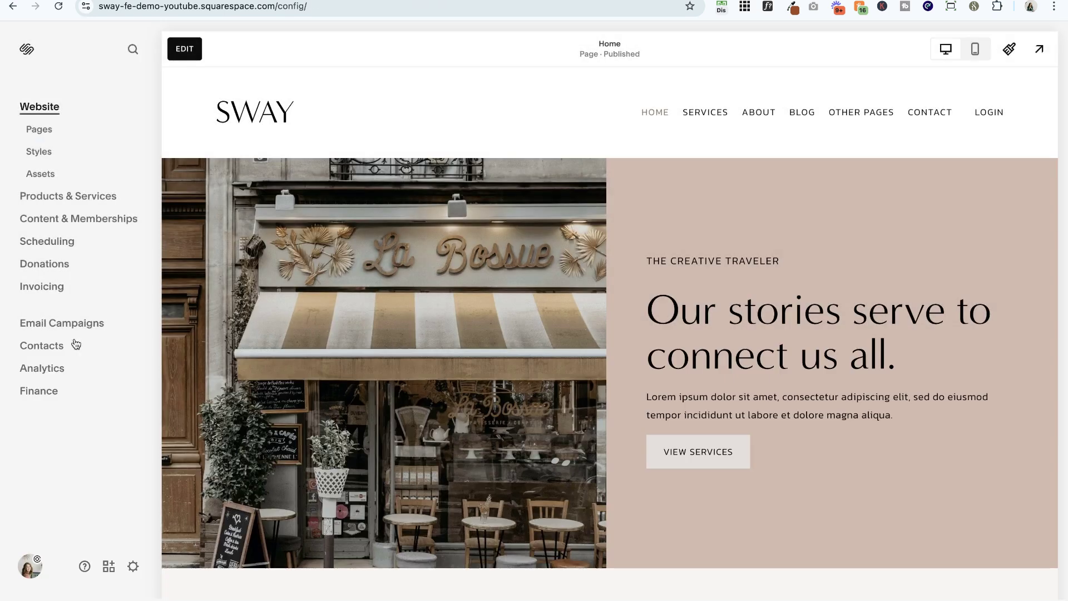
Open the Pages panel and the Other Pages dropdown settings, then dismiss them
{"action": "left_click", "coordinate": [39, 130]}
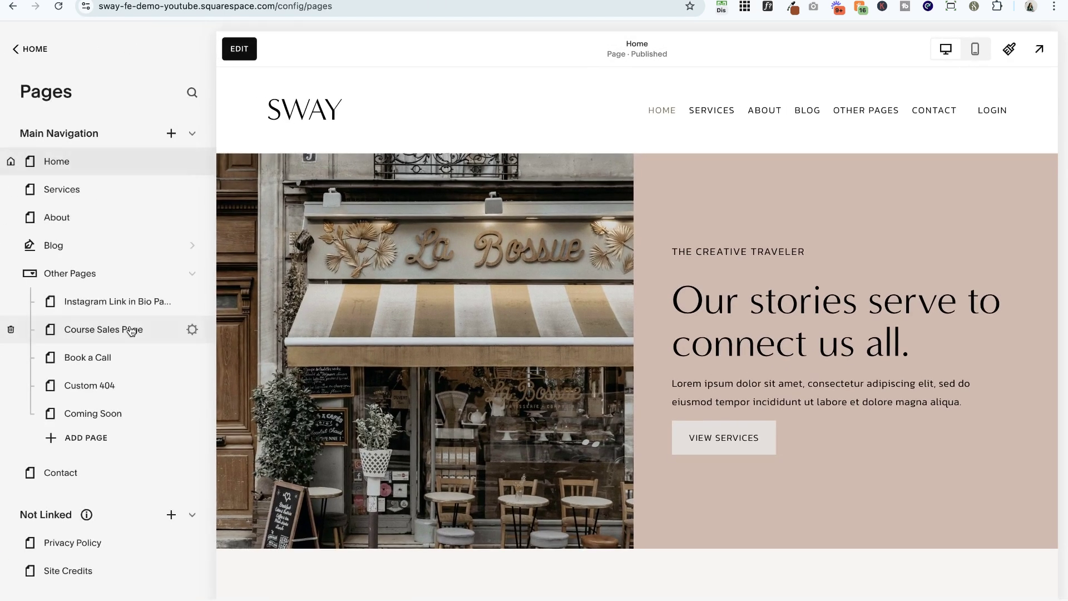
{"action": "left_click", "coordinate": [172, 274]}
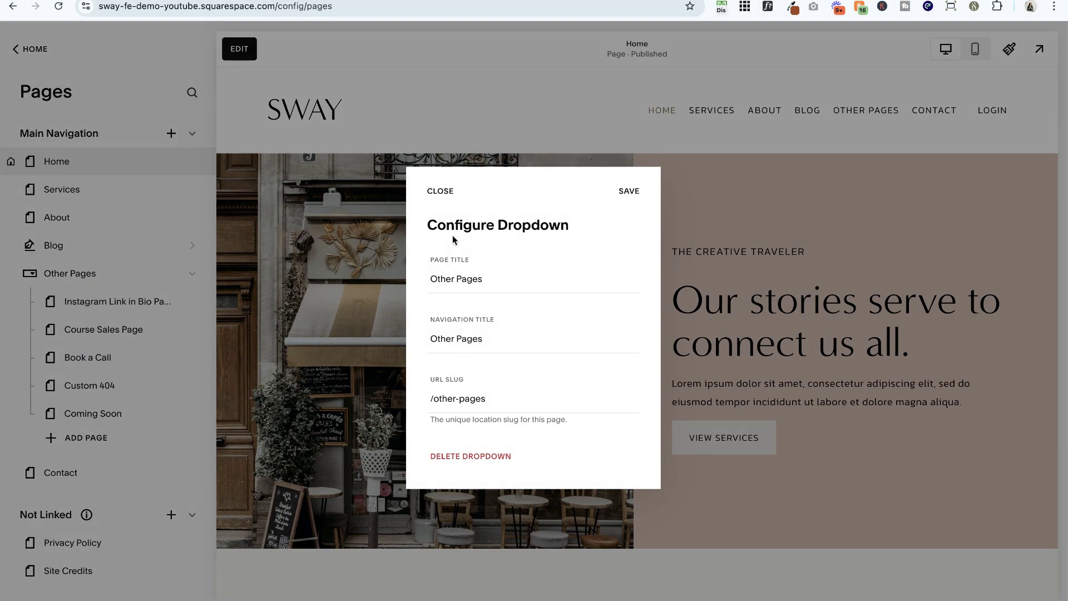
{"action": "left_click", "coordinate": [440, 191]}
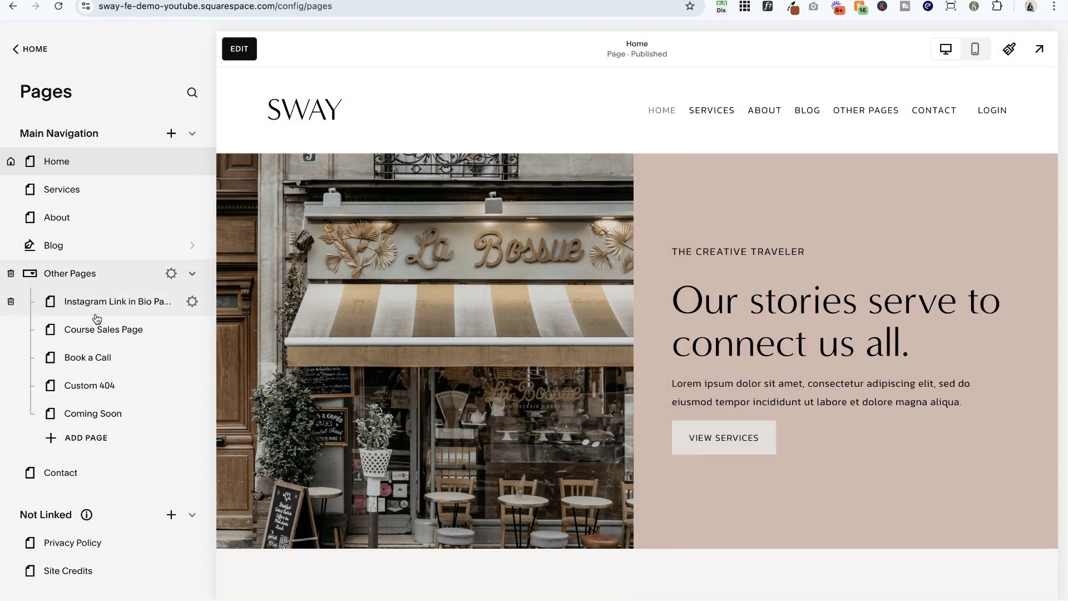
Check the Instagram Link in Bio Page's SEO title and description, keep it hidden, and save
{"action": "left_click", "coordinate": [192, 301]}
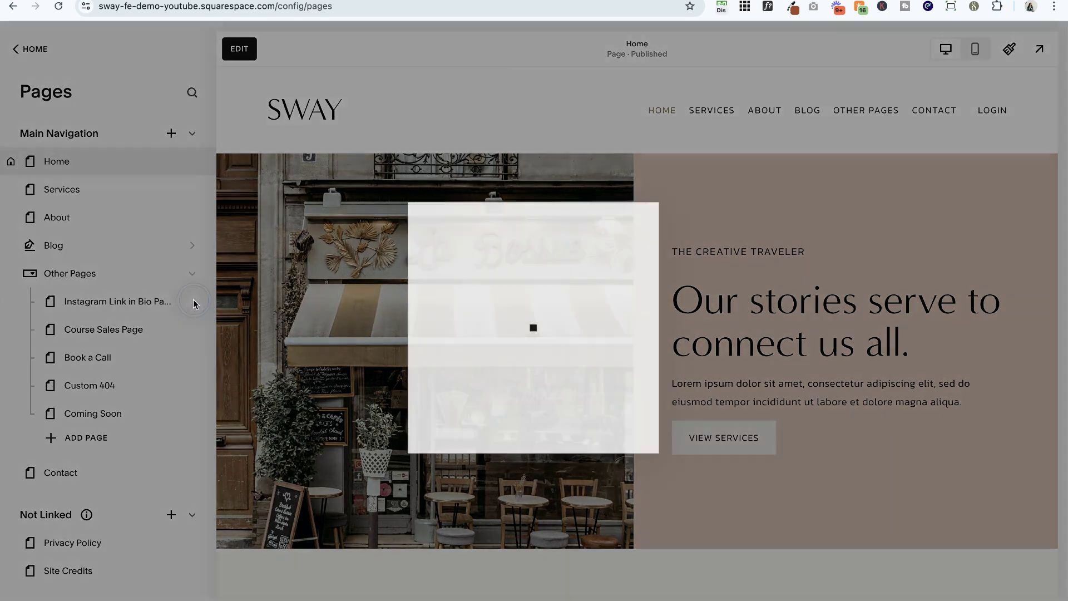
{"action": "left_click", "coordinate": [272, 265]}
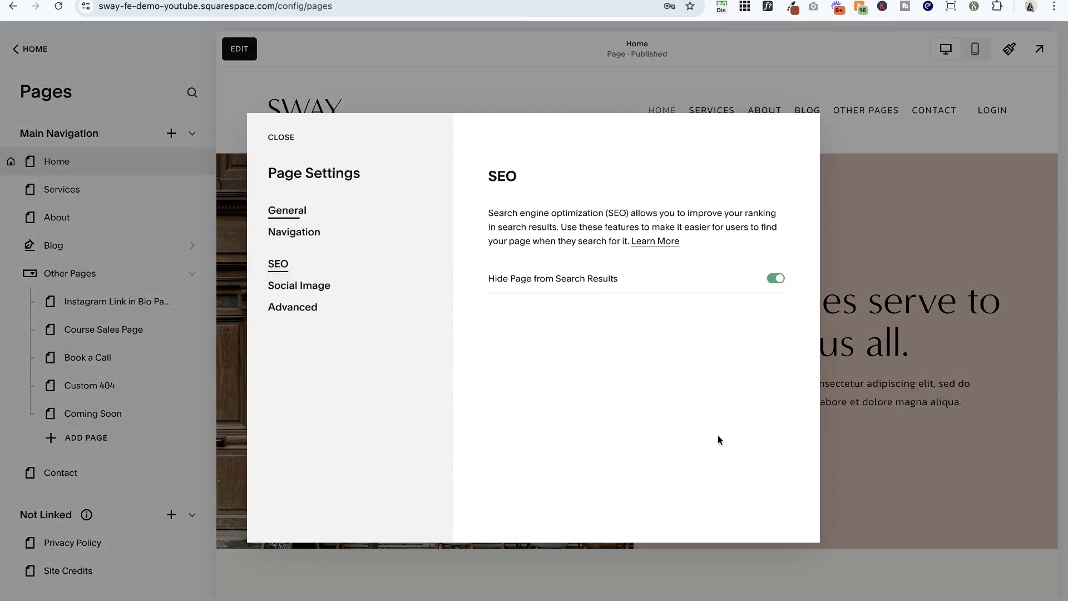
{"action": "left_click", "coordinate": [766, 277]}
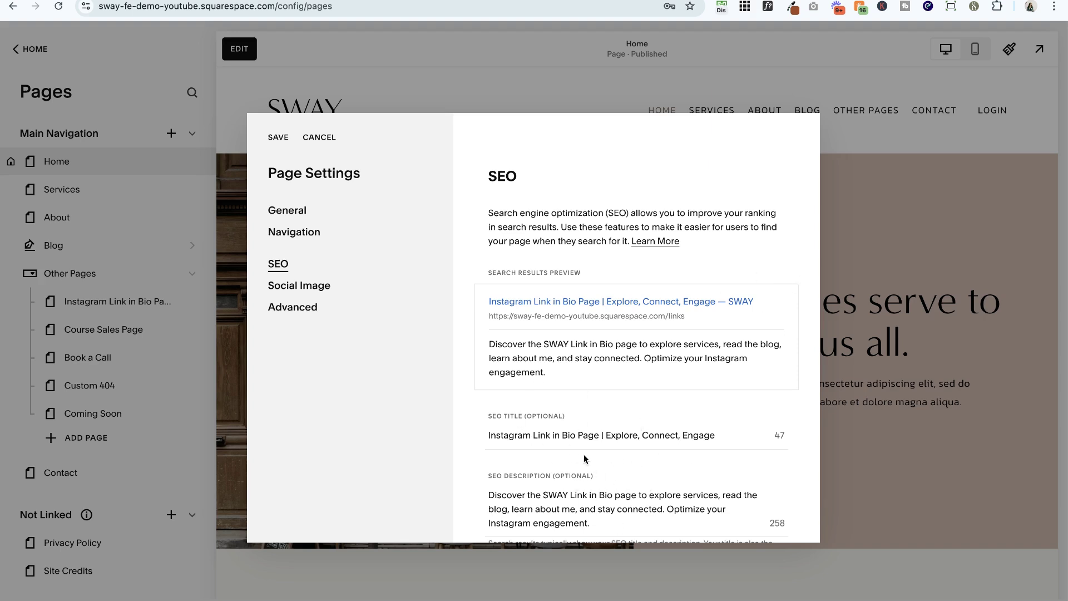
{"action": "scroll", "coordinate": [564, 356], "scroll_direction": "down", "scroll_amount": 3}
{"action": "left_click", "coordinate": [778, 506]}
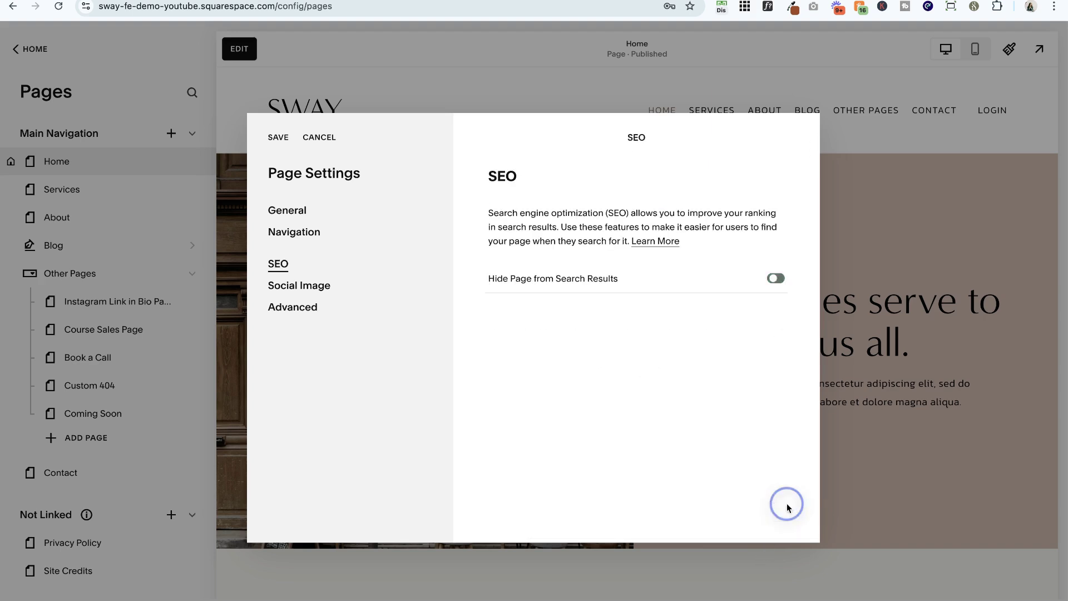
{"action": "left_click", "coordinate": [278, 137]}
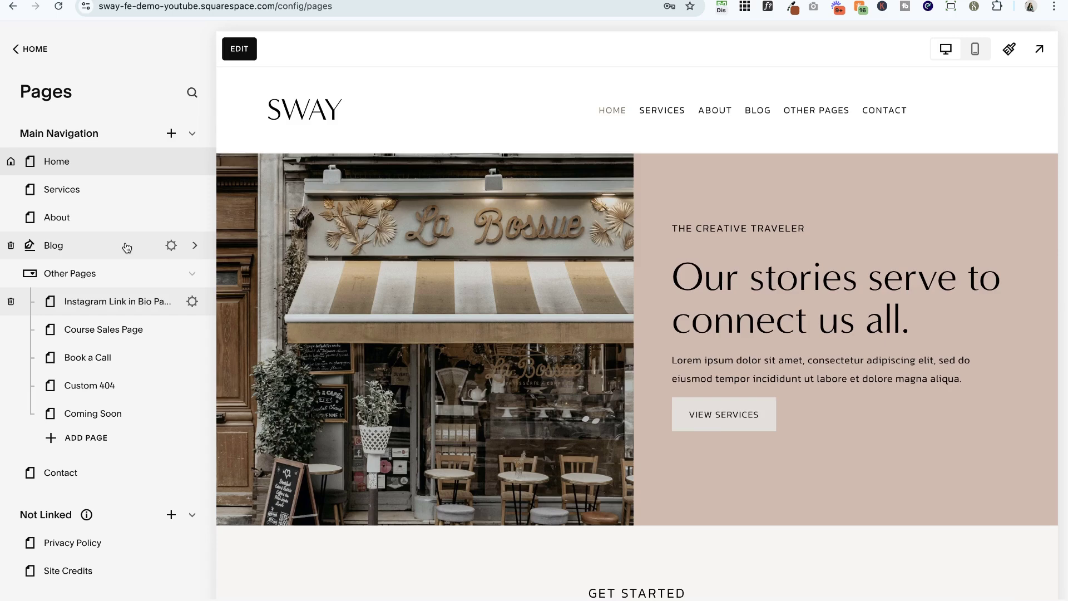
{"action": "key", "text": "super+k"}
{"action": "type", "text": "sep"}
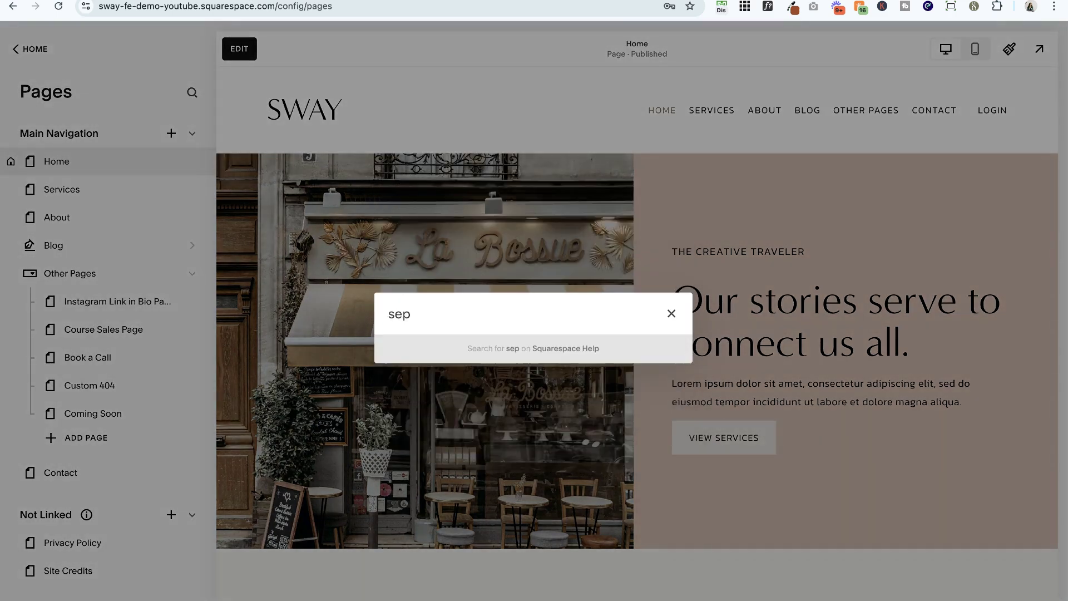
{"action": "key", "text": "BackSpace"}
{"action": "type", "text": "o"}
{"action": "left_click", "coordinate": [398, 284]}
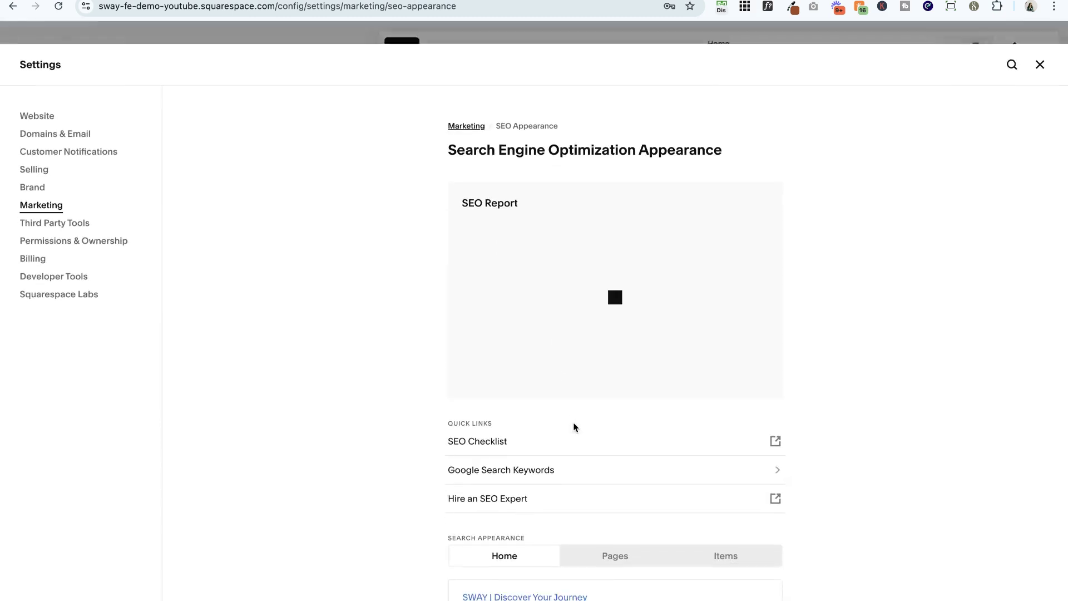
{"action": "scroll", "coordinate": [574, 427], "scroll_direction": "down", "scroll_amount": 5}
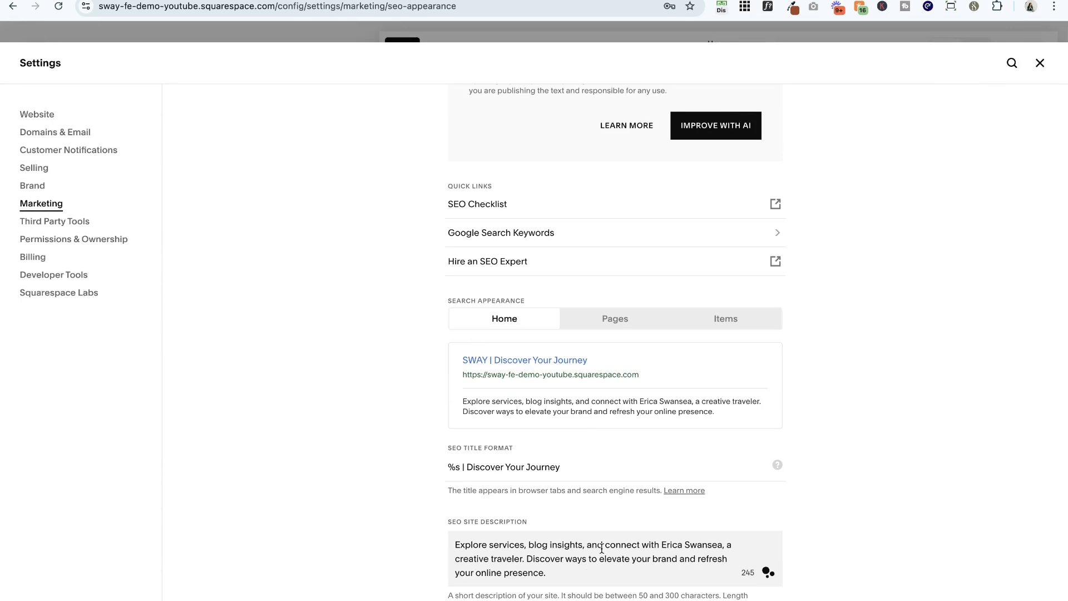
{"action": "left_click", "coordinate": [506, 558]}
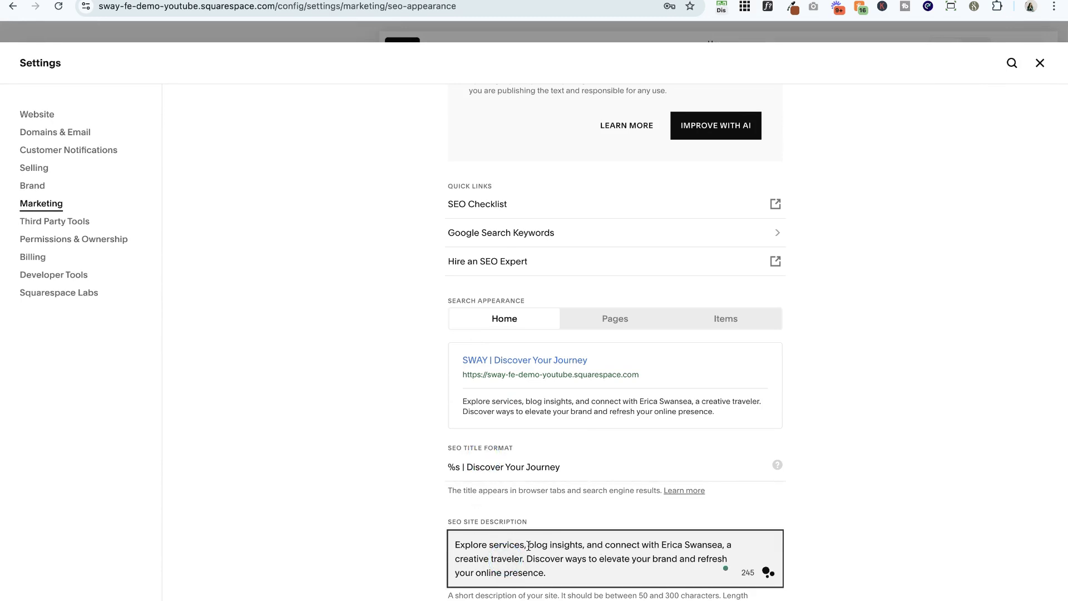
{"action": "left_click", "coordinate": [1039, 62]}
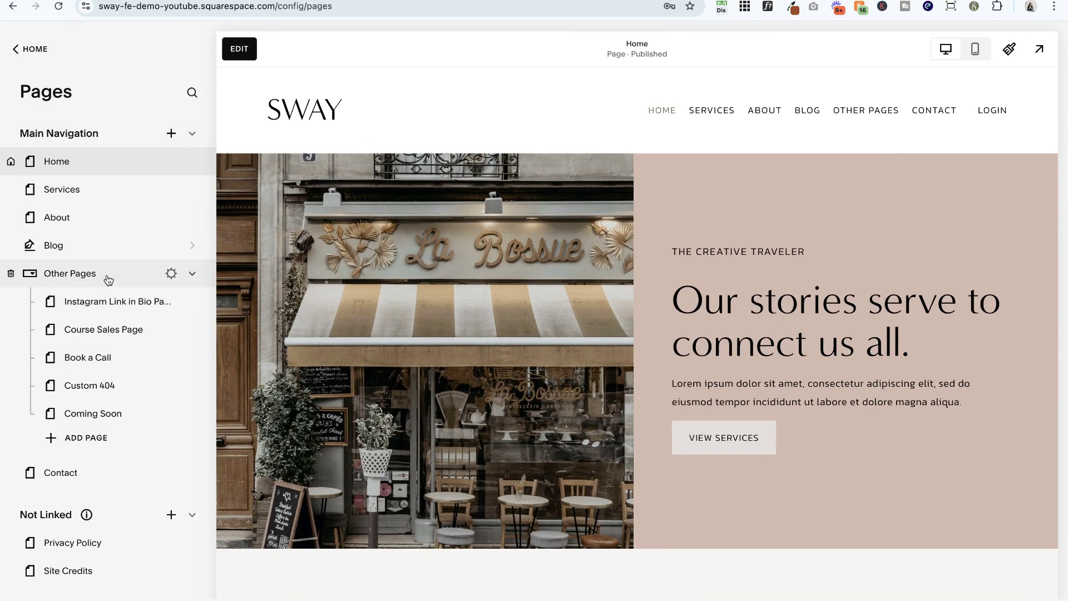
Edit the Home page and open the portrait image's settings to read its alt text
{"action": "scroll", "coordinate": [357, 284], "scroll_direction": "down", "scroll_amount": 10}
{"action": "scroll", "coordinate": [356, 283], "scroll_direction": "down", "scroll_amount": 5}
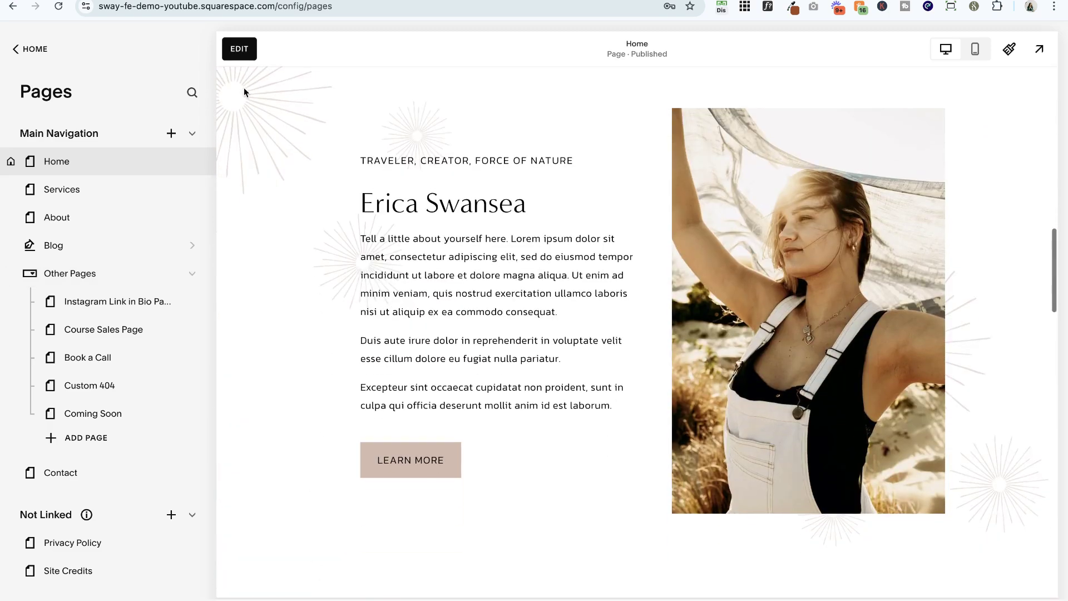
{"action": "left_click", "coordinate": [239, 49]}
{"action": "scroll", "coordinate": [616, 221], "scroll_direction": "down", "scroll_amount": 2}
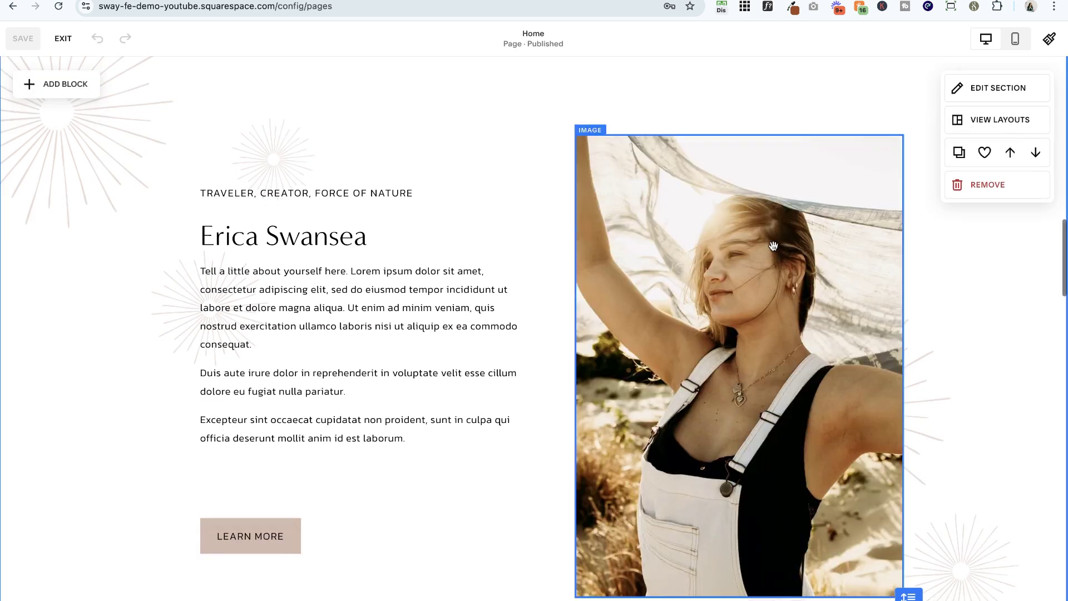
{"action": "double_click", "coordinate": [861, 295]}
{"action": "scroll", "coordinate": [940, 412], "scroll_direction": "down", "scroll_amount": 3}
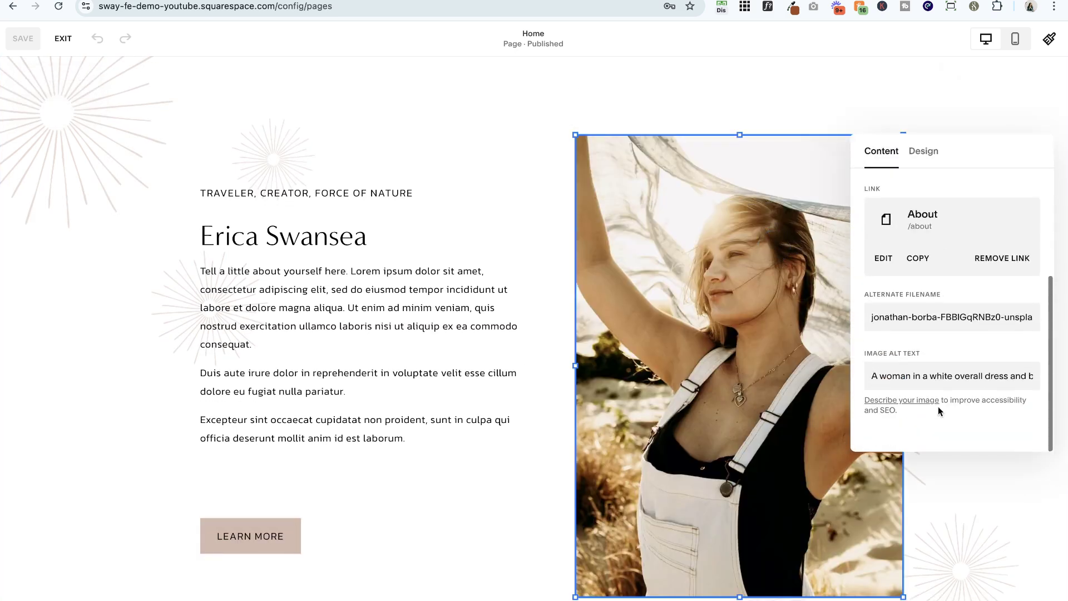
{"action": "left_click_drag", "start_coordinate": [874, 374], "coordinate": [1046, 374]}
{"action": "left_click", "coordinate": [985, 432]}
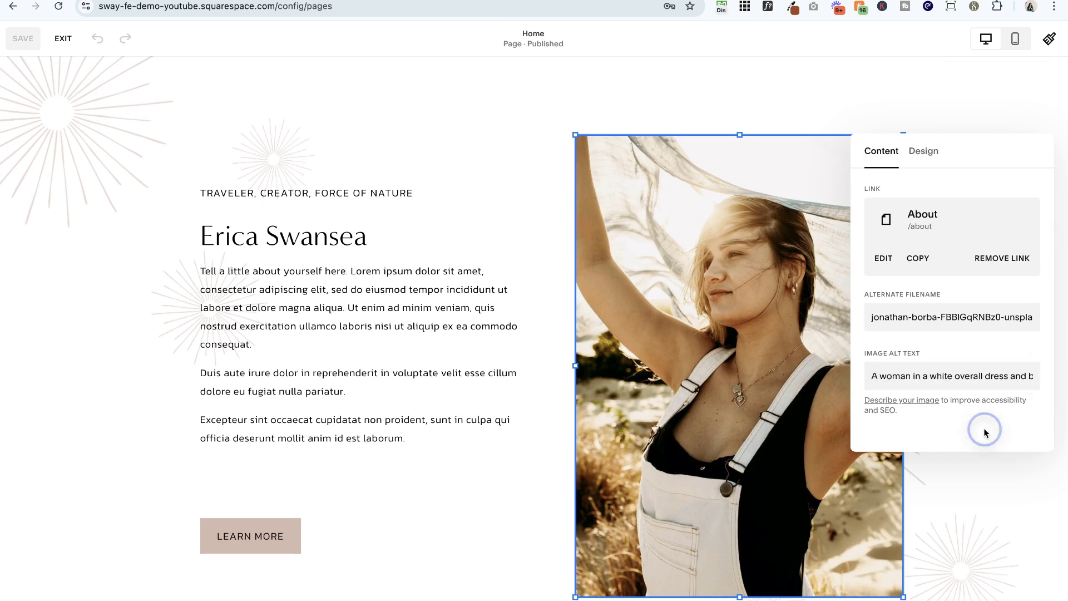
Insert 'Her Name' at the start of the portrait image's alt text
{"action": "left_click", "coordinate": [939, 375]}
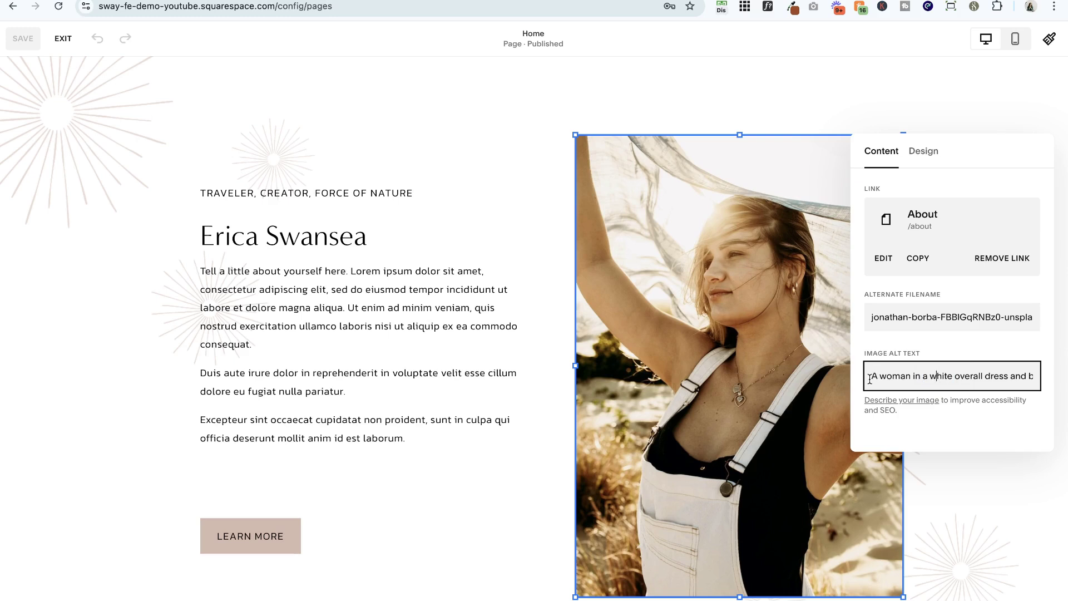
{"action": "scroll", "coordinate": [912, 376], "scroll_direction": "right", "scroll_amount": 5}
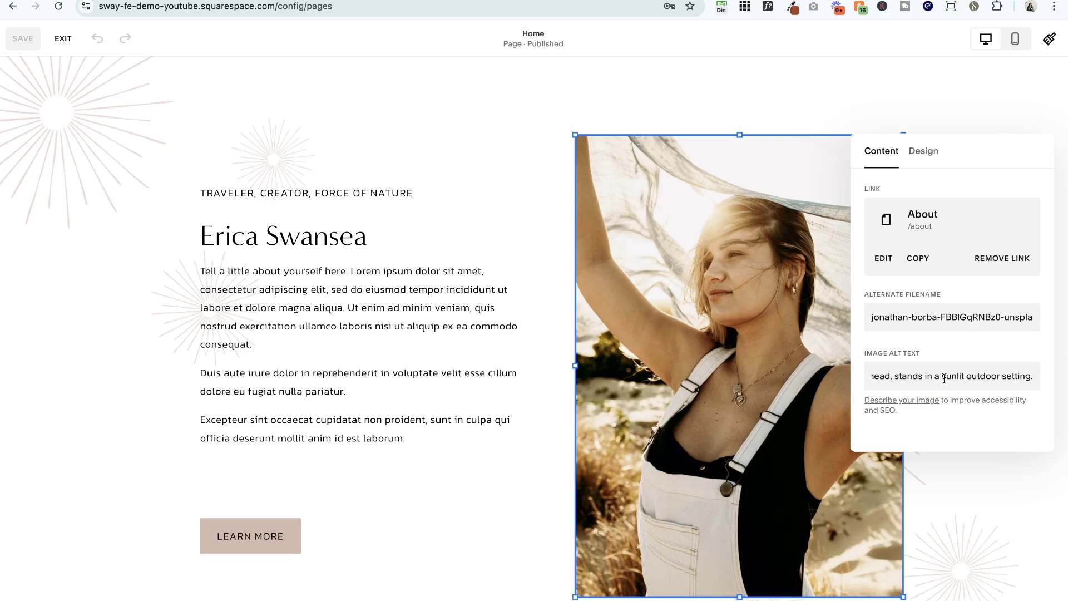
{"action": "scroll", "coordinate": [945, 379], "scroll_direction": "left", "scroll_amount": 5}
{"action": "left_click", "coordinate": [871, 376]}
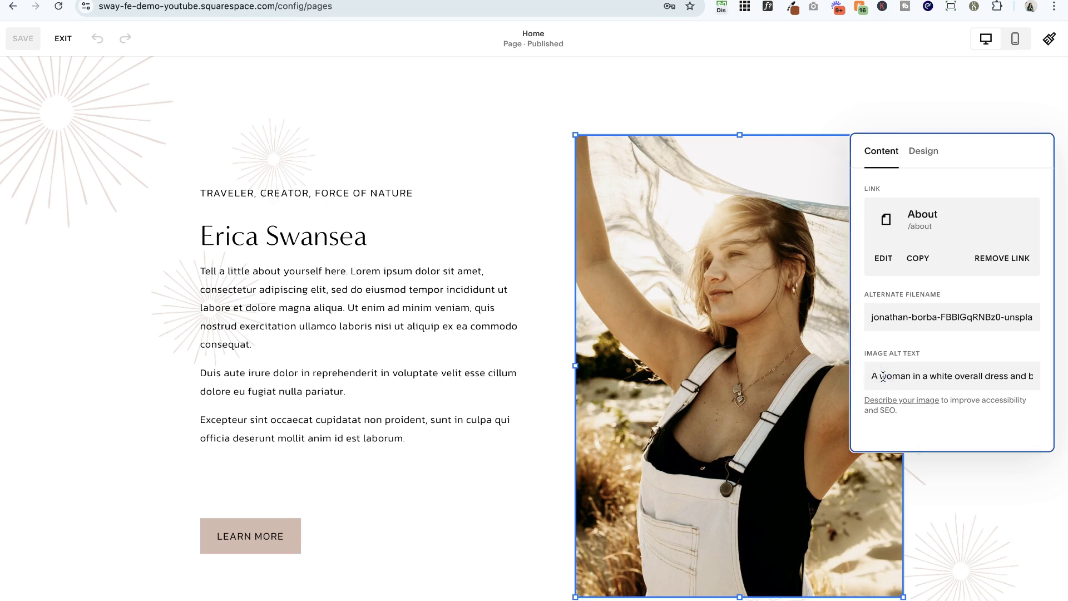
{"action": "left_click", "coordinate": [869, 378]}
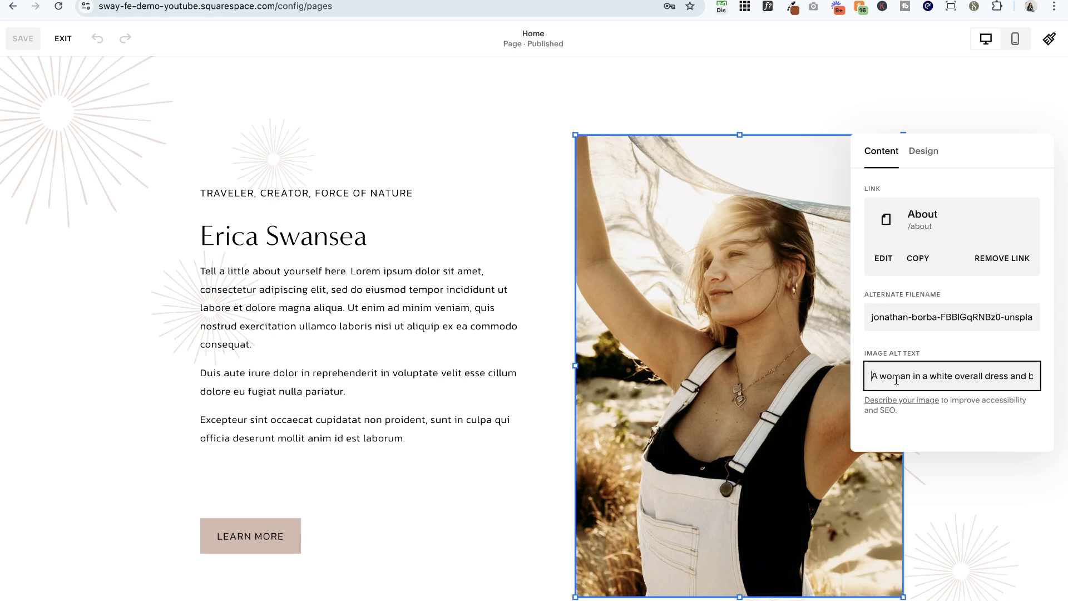
{"action": "type", "text": "Her Name"}
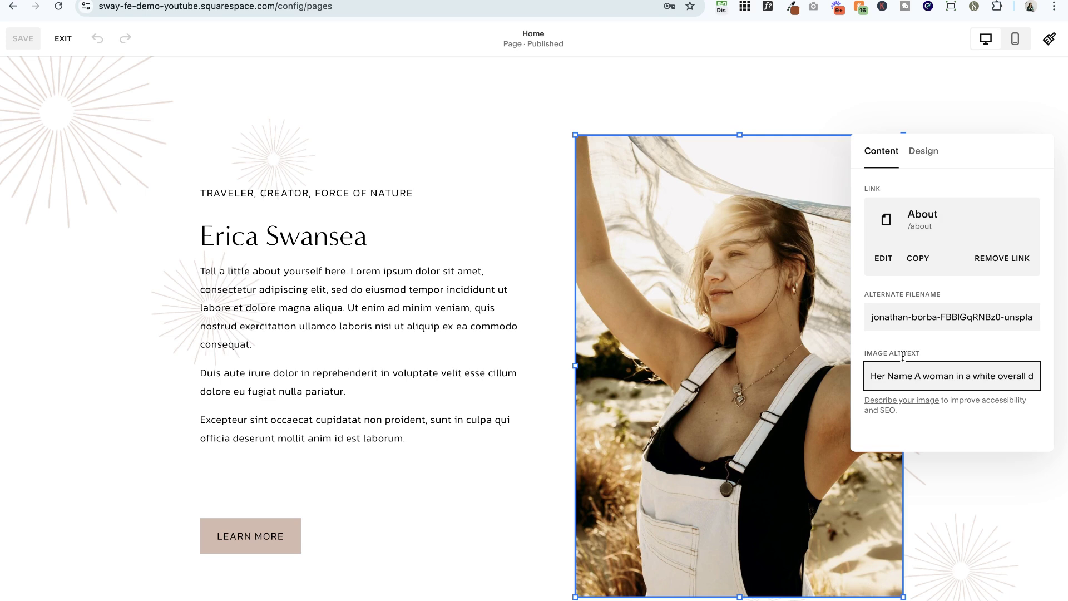
Deselect the image to close its settings, then exit the Home page editor to the Pages panel
{"action": "left_click", "coordinate": [410, 173]}
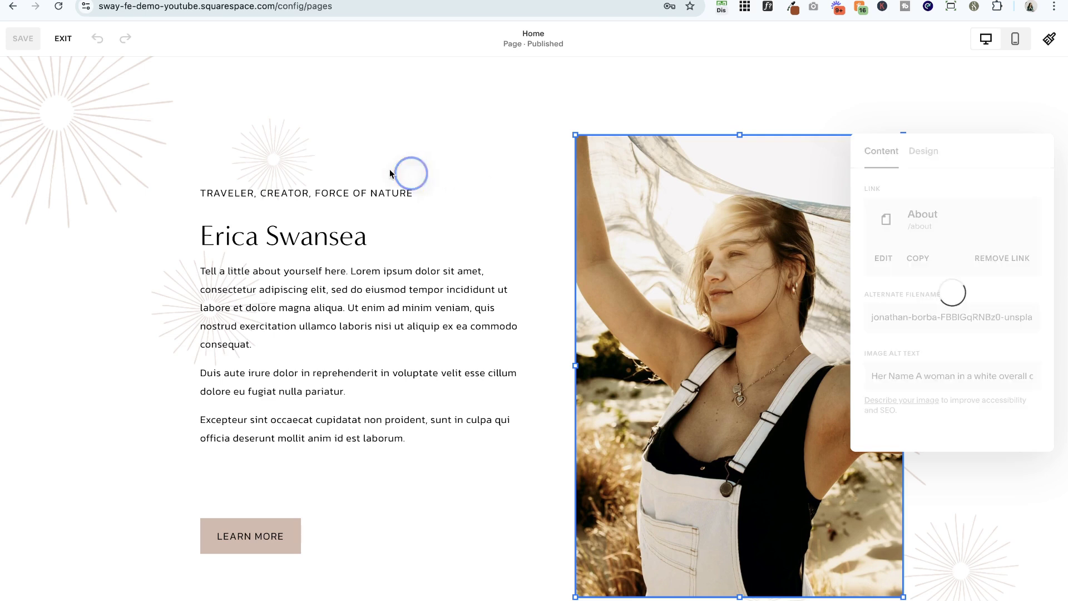
{"action": "left_click", "coordinate": [62, 40]}
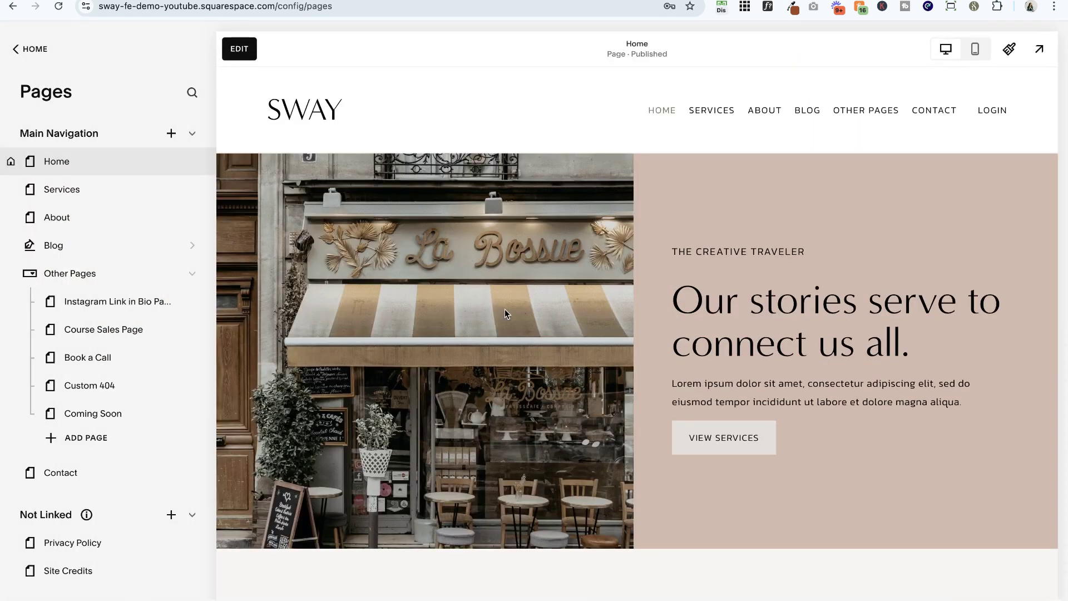